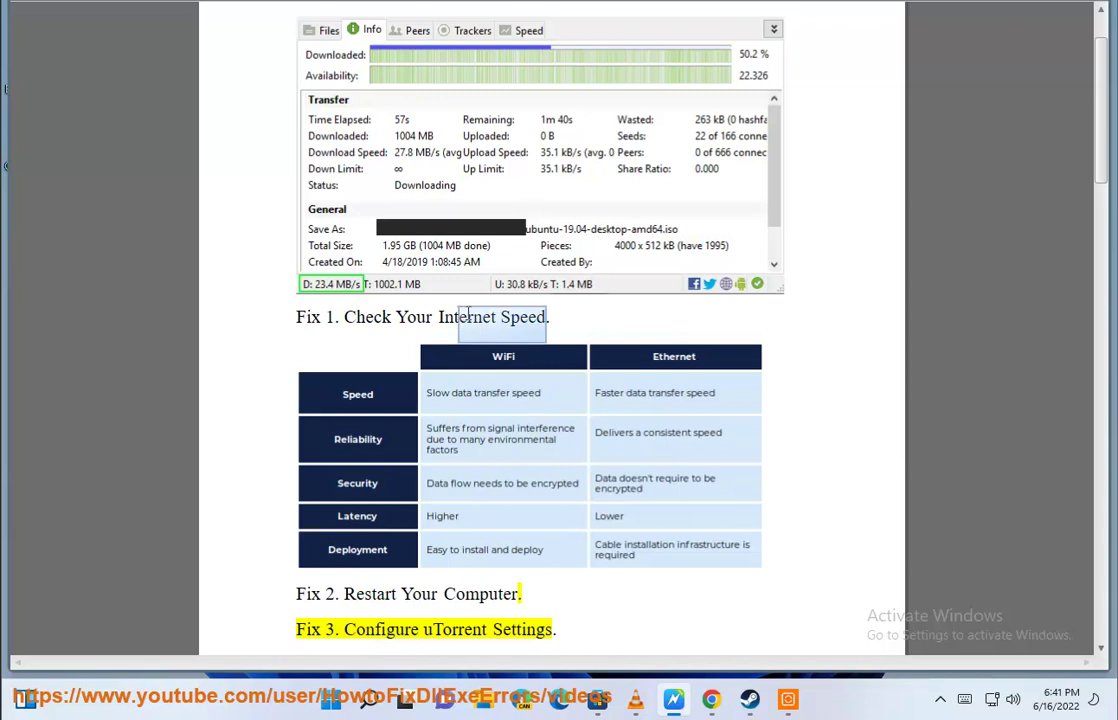
Open Command Prompt from Windows search and move its window aside
left_click(369, 698)
type("c")
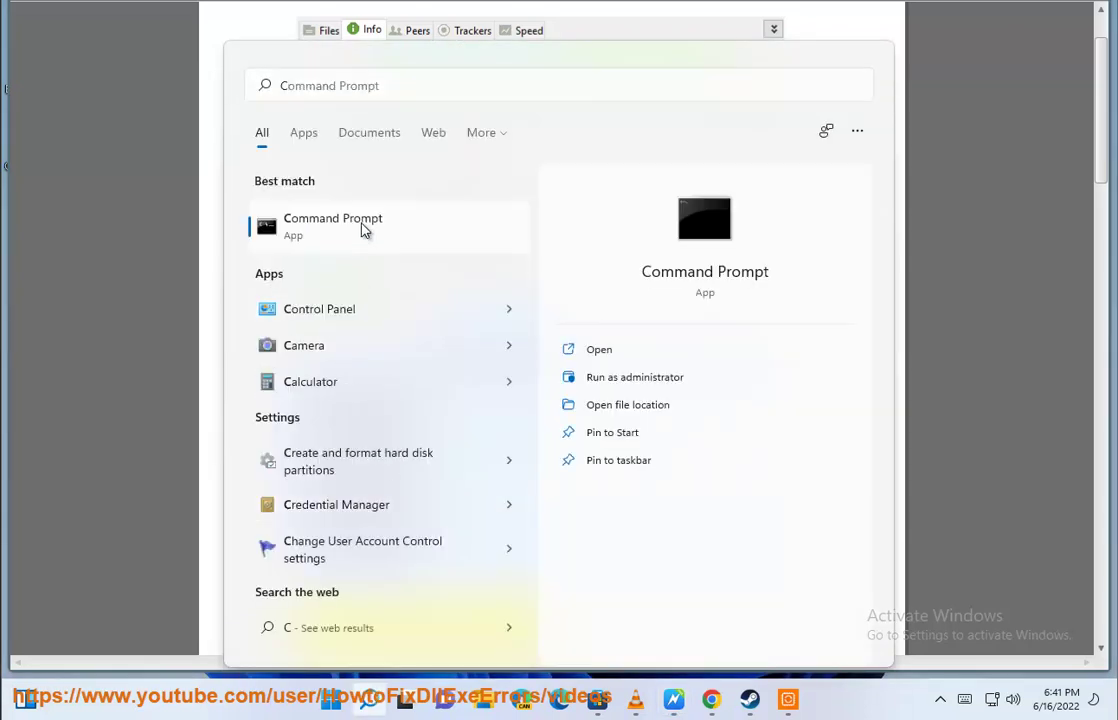
left_click(362, 227)
left_click_drag(442, 50, 893, 193)
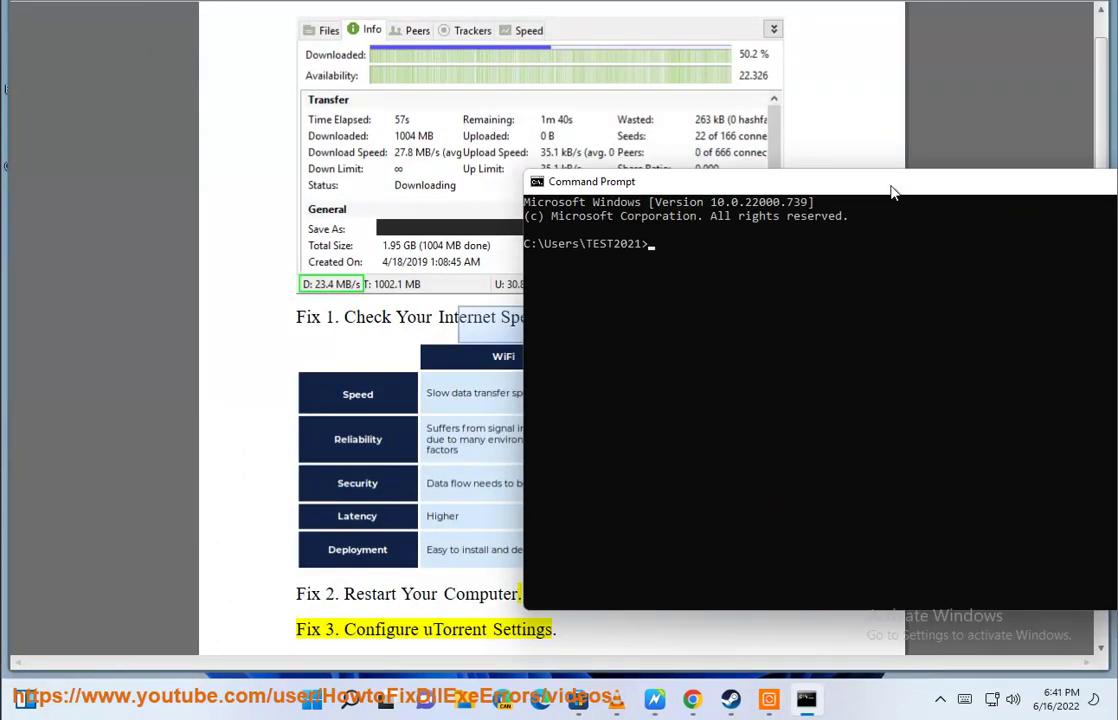
Ping GOOGLE.COM and highlight the 192 ms reply time, then bring up the Command Prompt jump list
type("PING GOOGLE.COM")
key("Return")
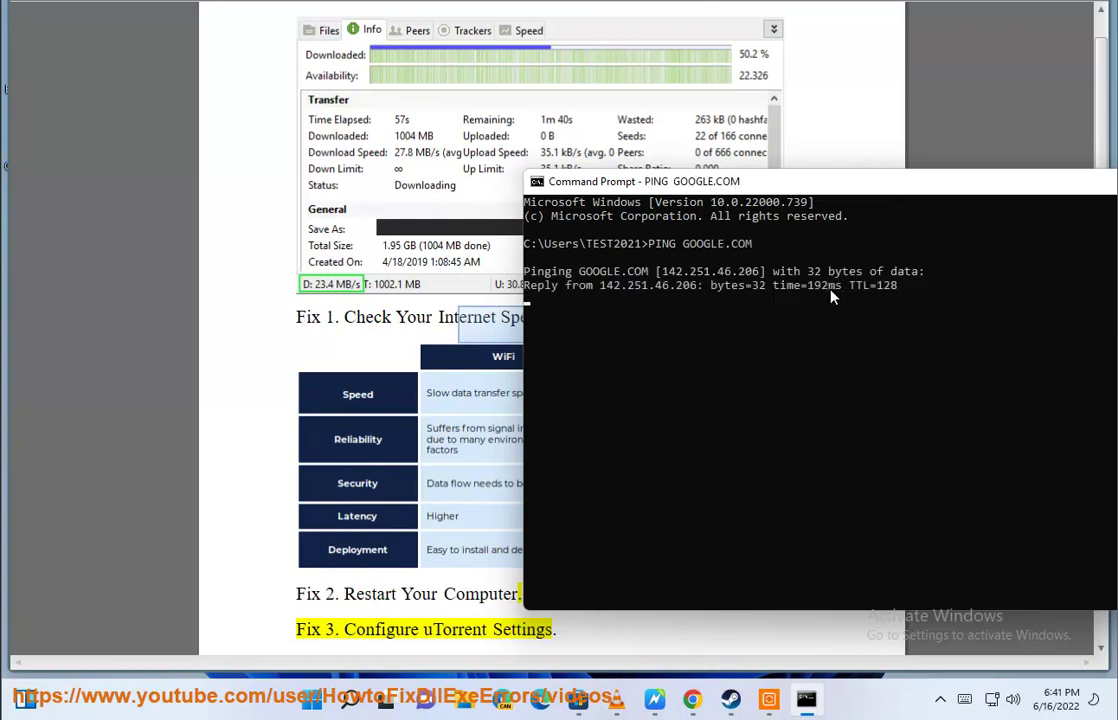
double_click(820, 287)
left_click_drag(975, 195, 694, 195)
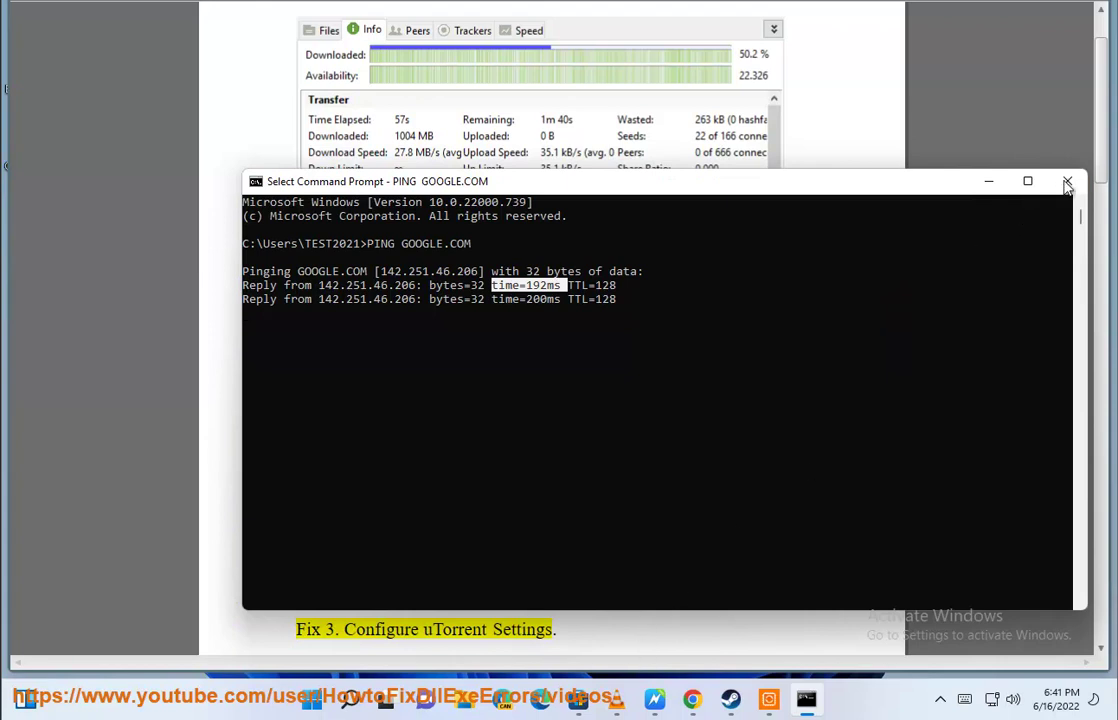
right_click(806, 698)
Close Command Prompt and switch over to Chrome
left_click(755, 680)
left_click(731, 698)
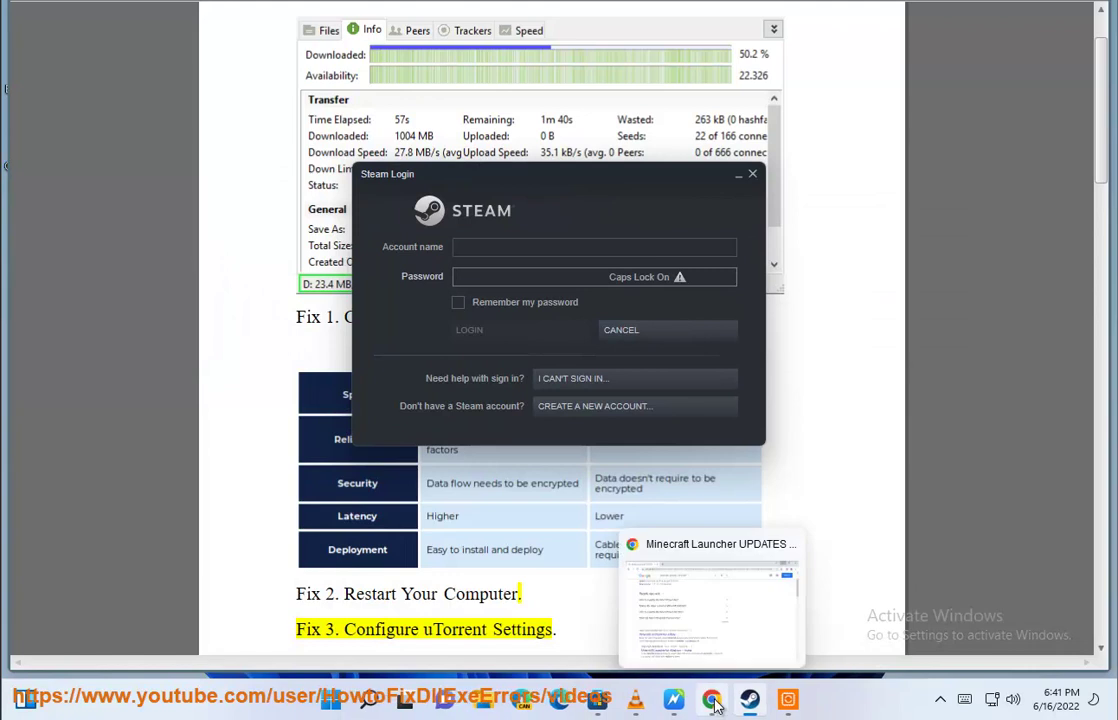
left_click(692, 698)
Search Google for 'slow windows connection' and scroll through the results
left_click(198, 110)
key("ctrl+a")
type("SLOW WINDOWS C")
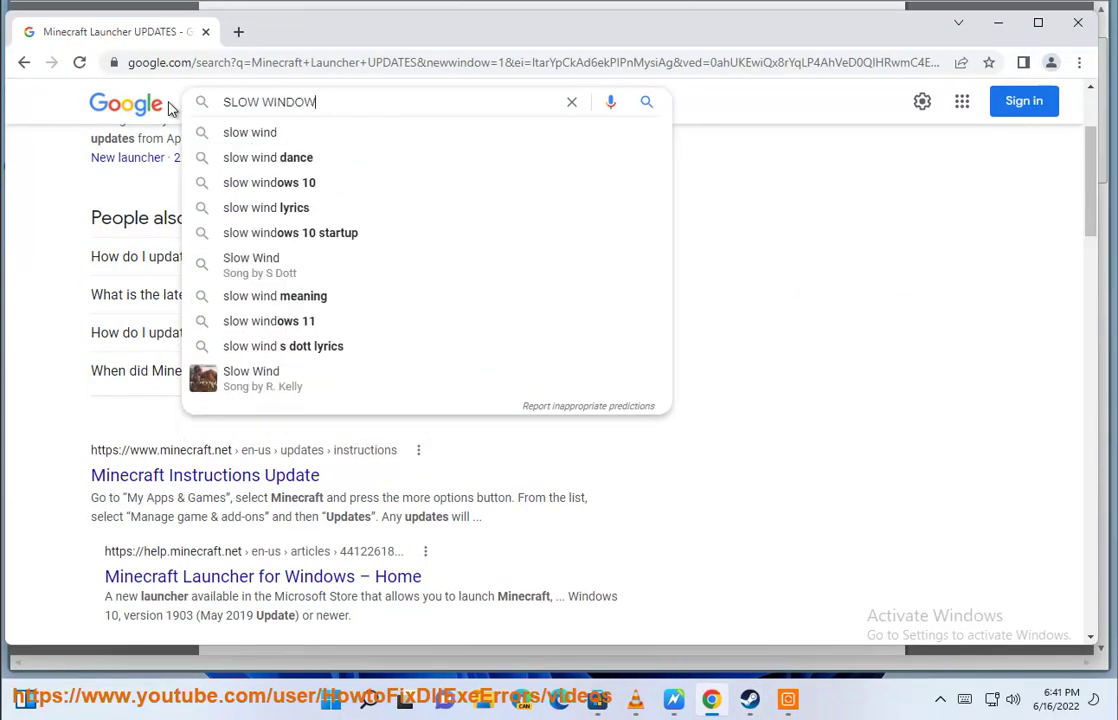
key("Down")
key("Down")
key("Return")
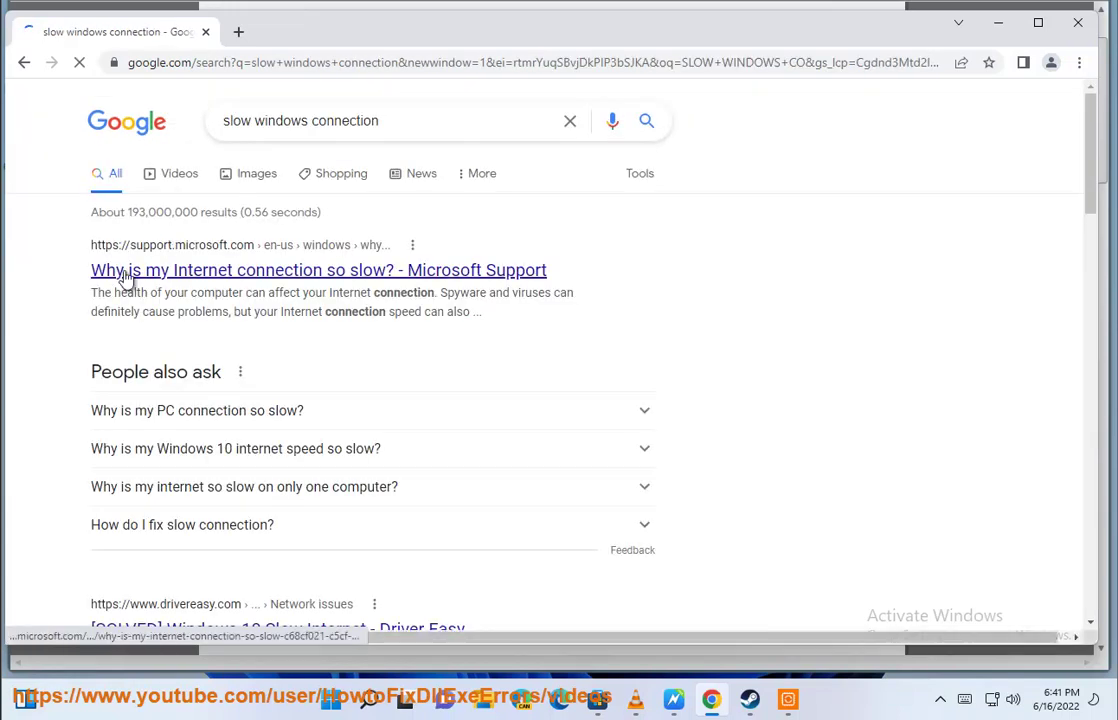
scroll(250, 283, "down", 10)
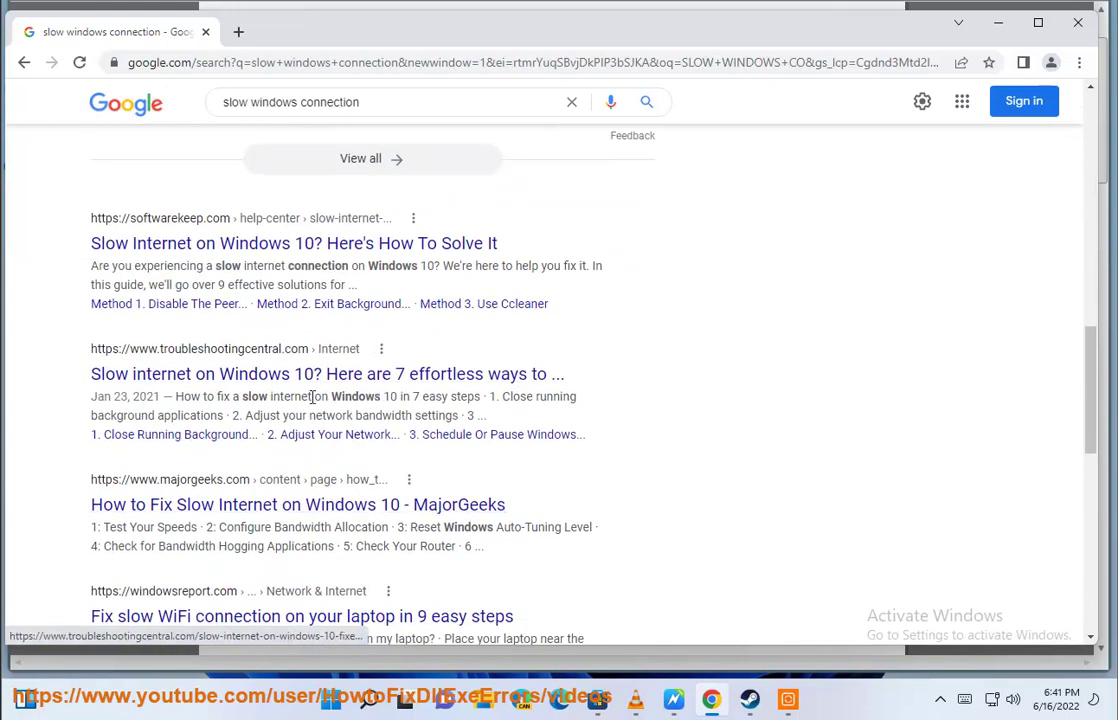
scroll(285, 392, "down", 2)
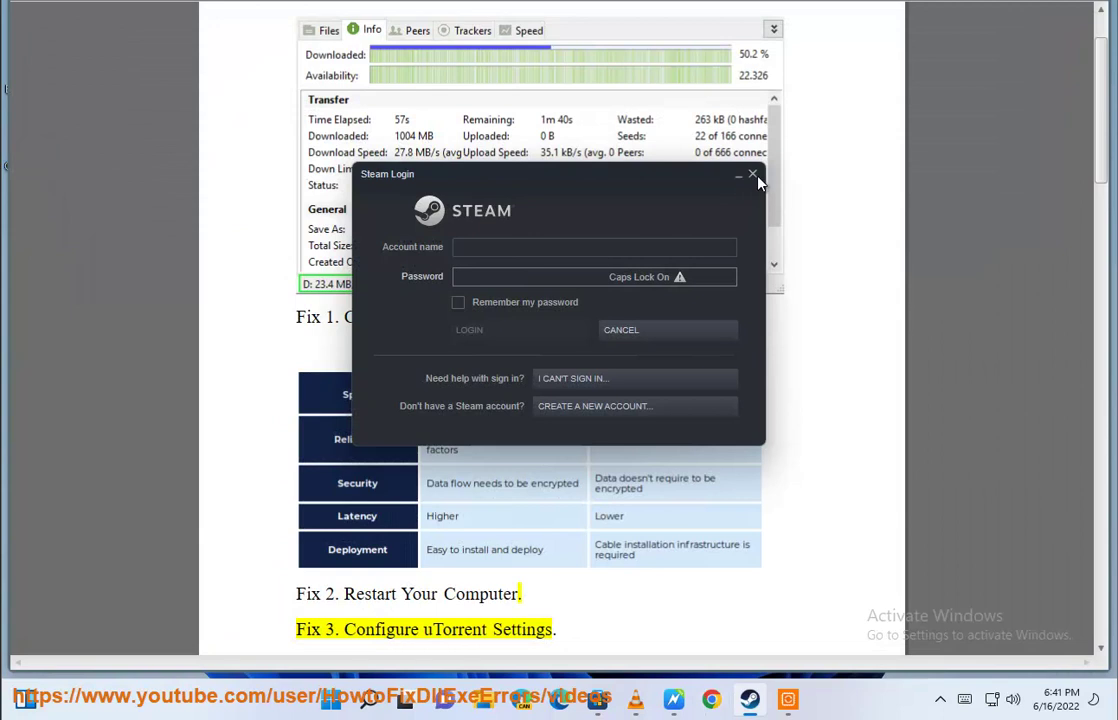
Close the Steam login and show Start's Restart option without restarting, then scroll the article to Fix 3
left_click(752, 175)
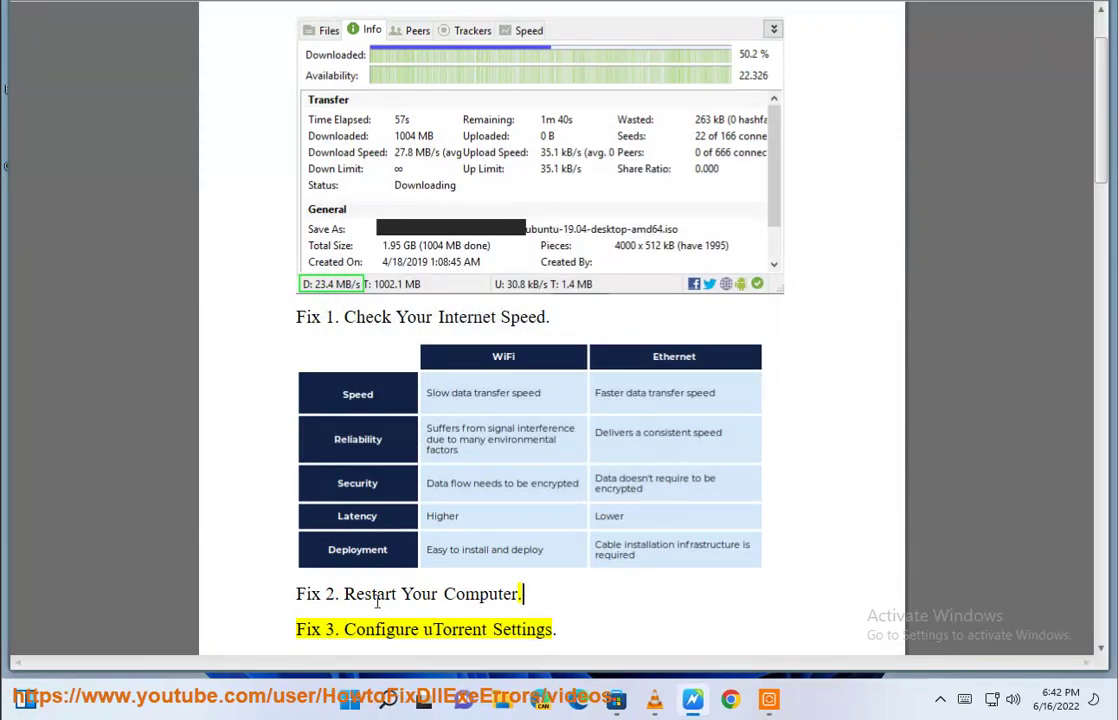
left_click(349, 699)
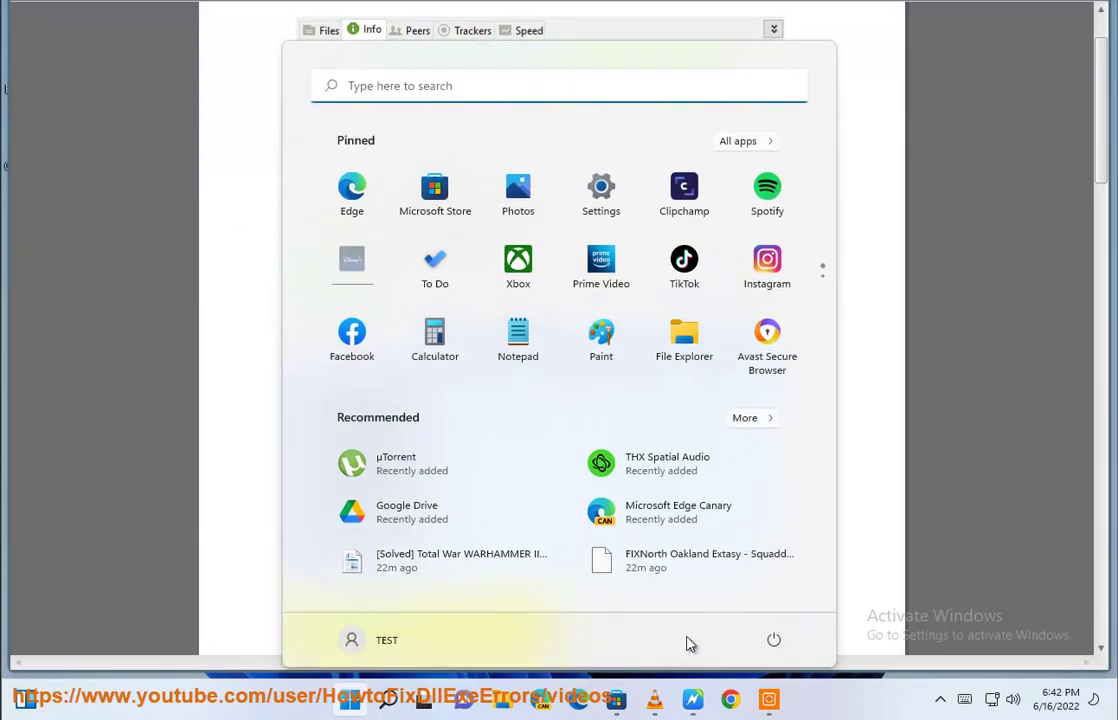
left_click(775, 640)
left_click(772, 603)
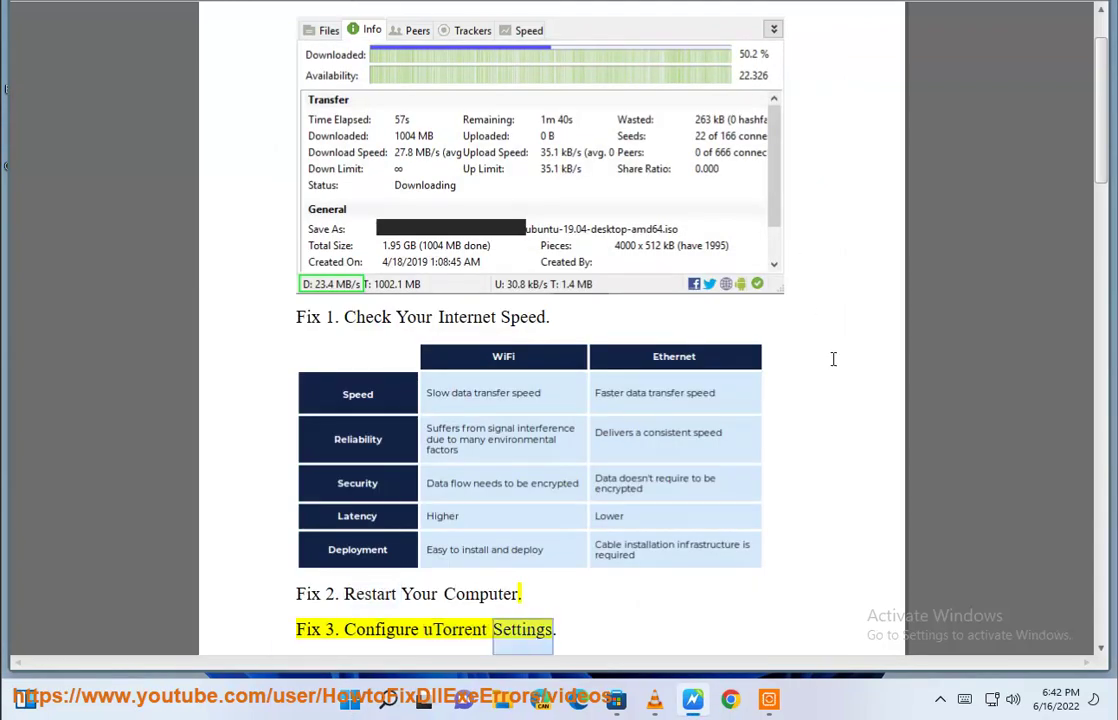
scroll(833, 359, "down", 1)
scroll(735, 451, "down", 3)
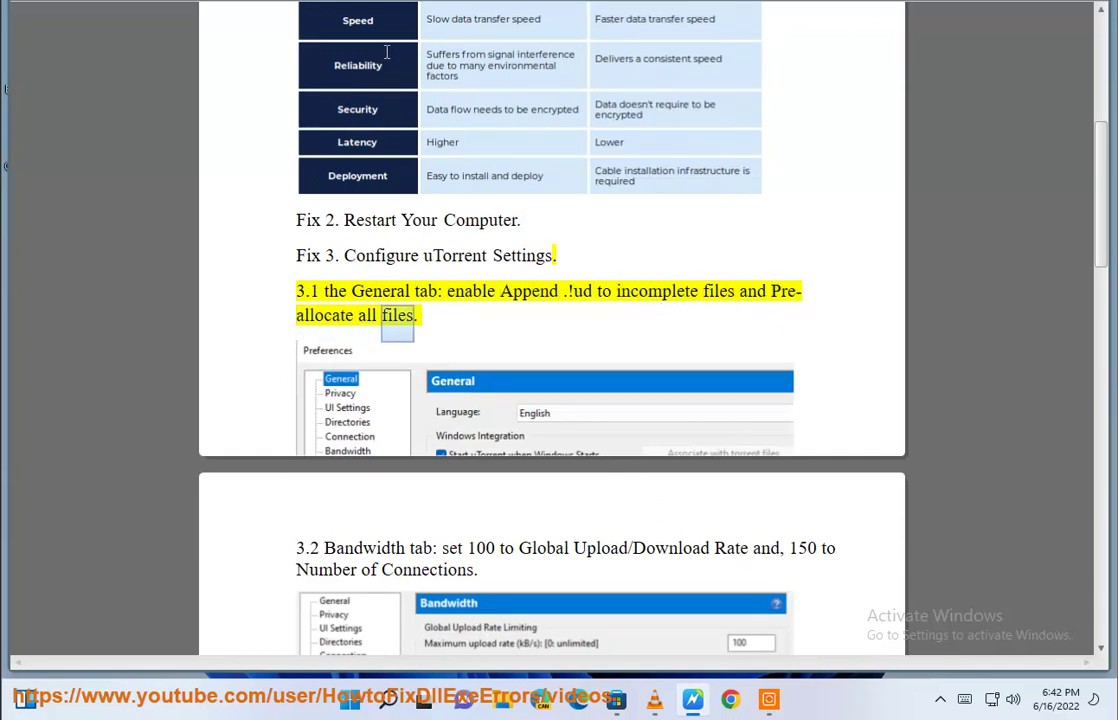
Launch uTorrent from Windows search and open its main window from the tray
left_click(387, 700)
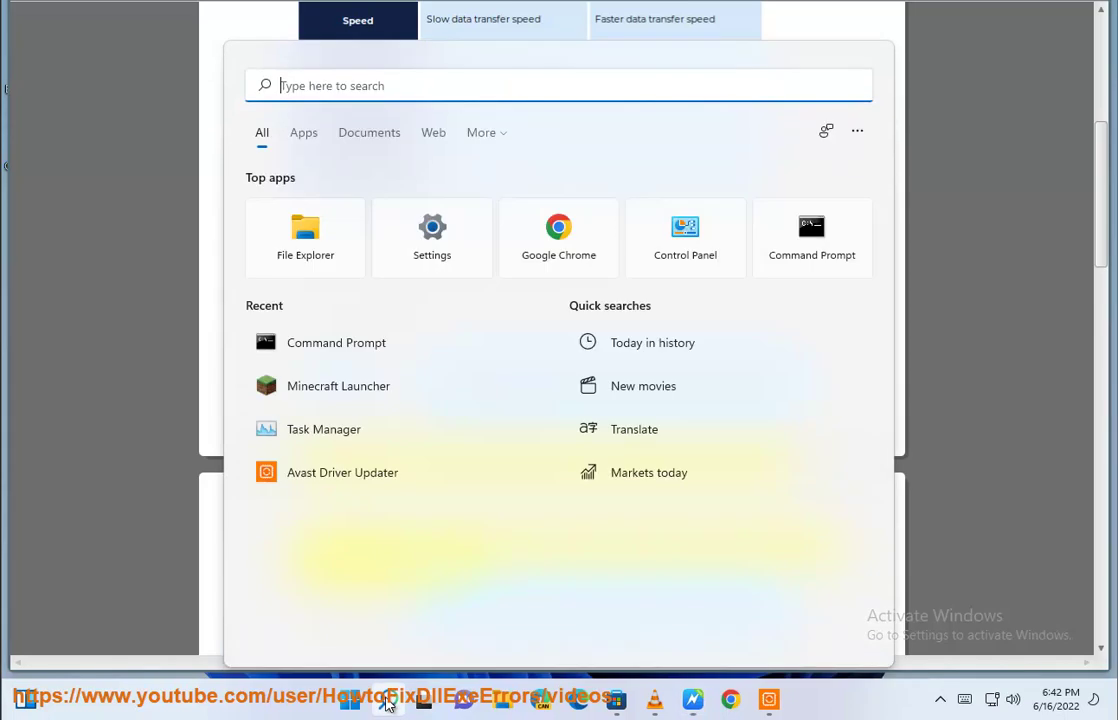
type("UT")
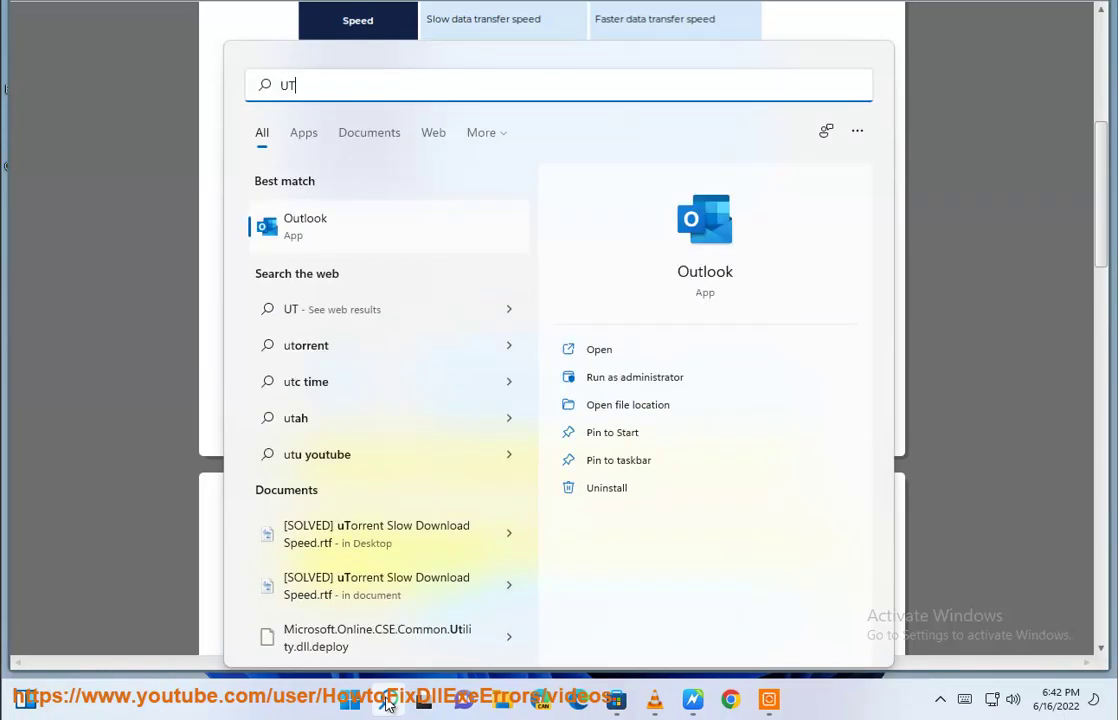
type("O")
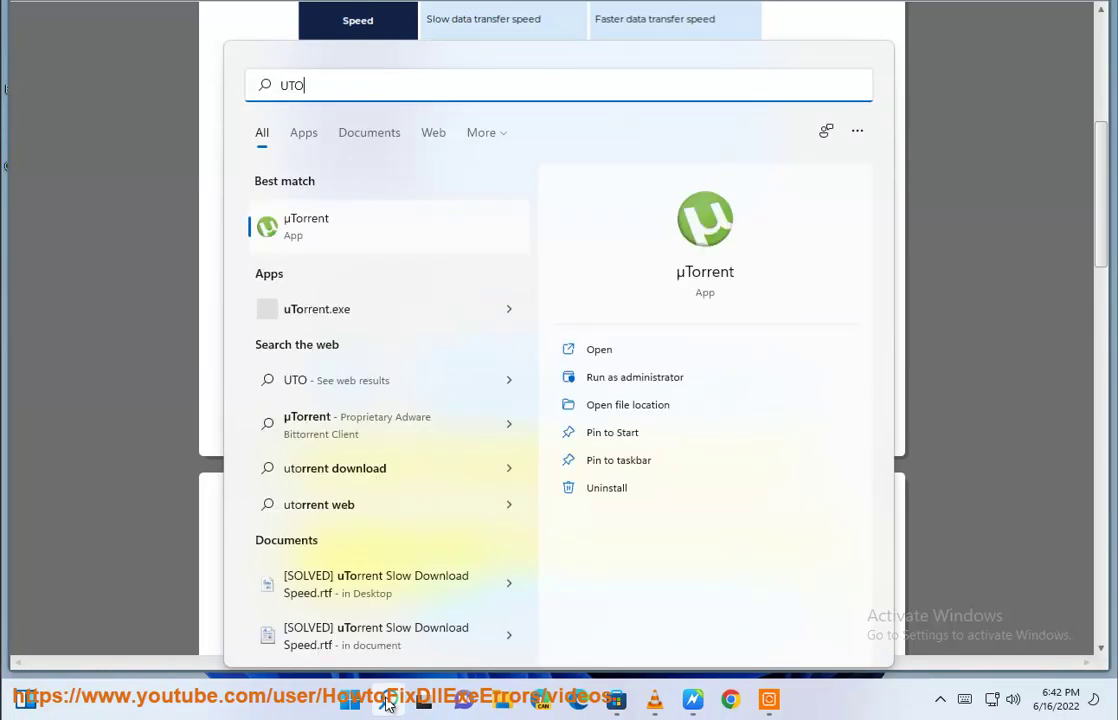
left_click(428, 224)
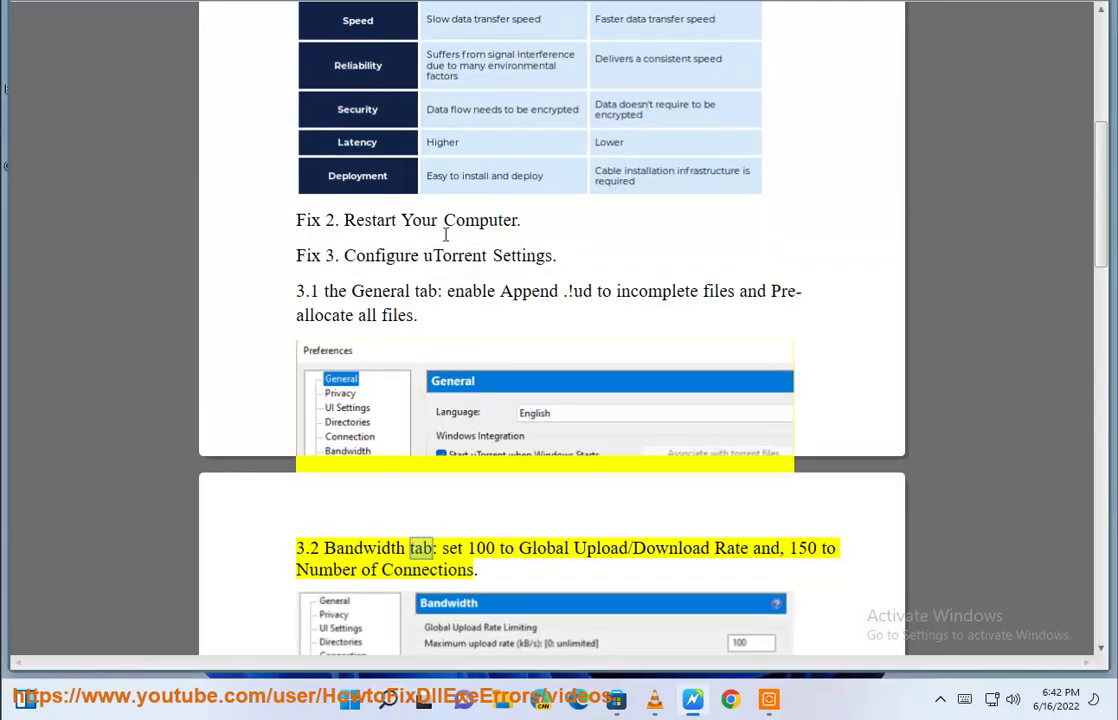
left_click(938, 704)
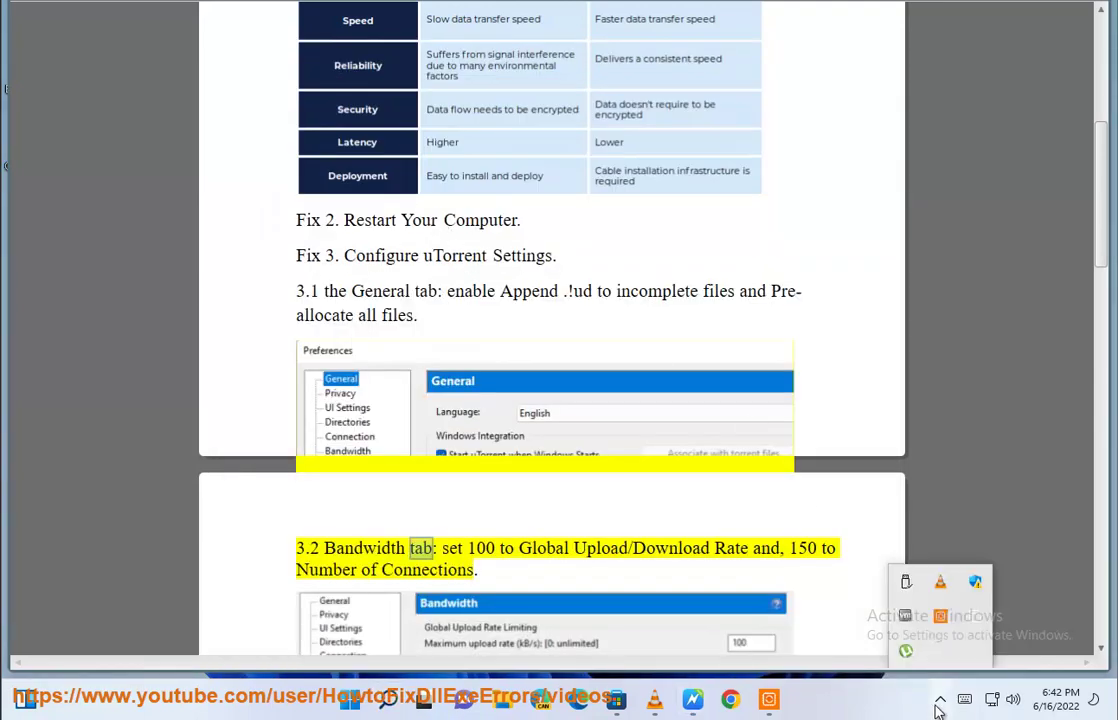
left_click(906, 653)
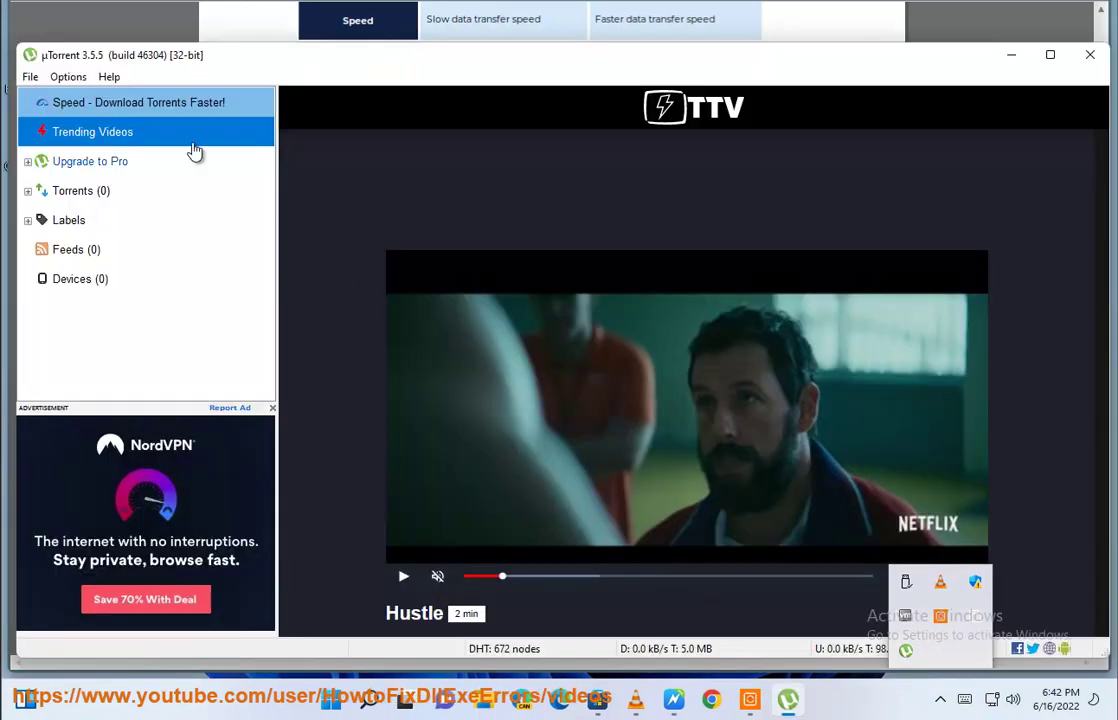
Enable Pre-allocate all files in uTorrent's General preferences, close the dialog and minimize uTorrent
left_click(84, 77)
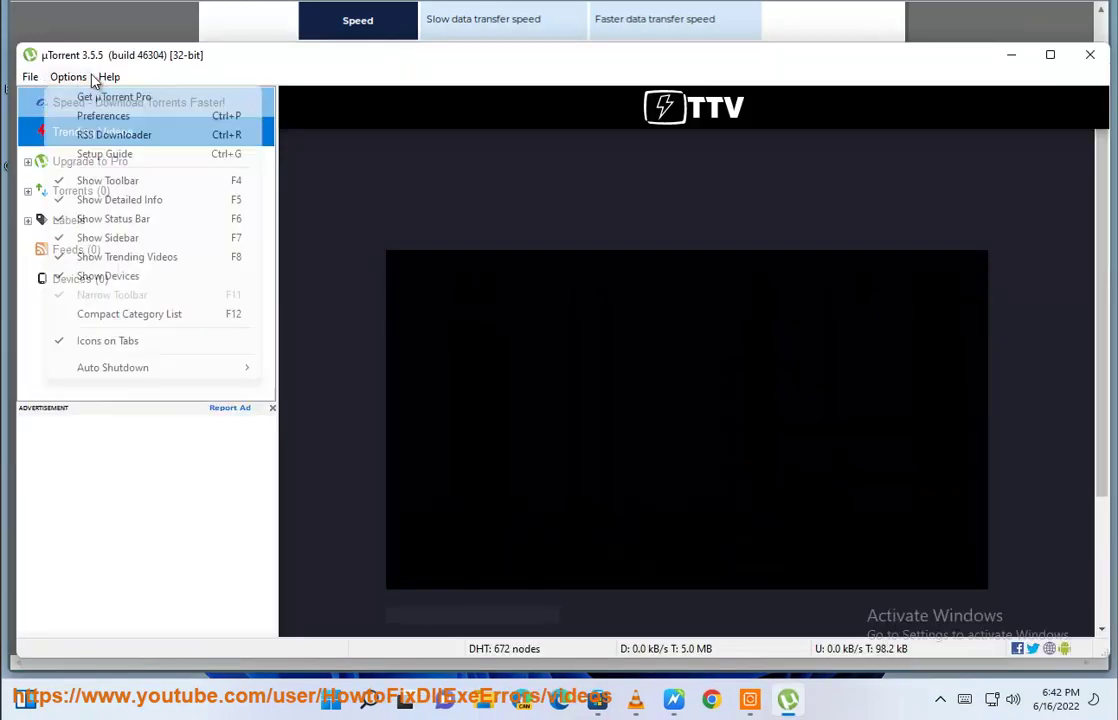
left_click(135, 116)
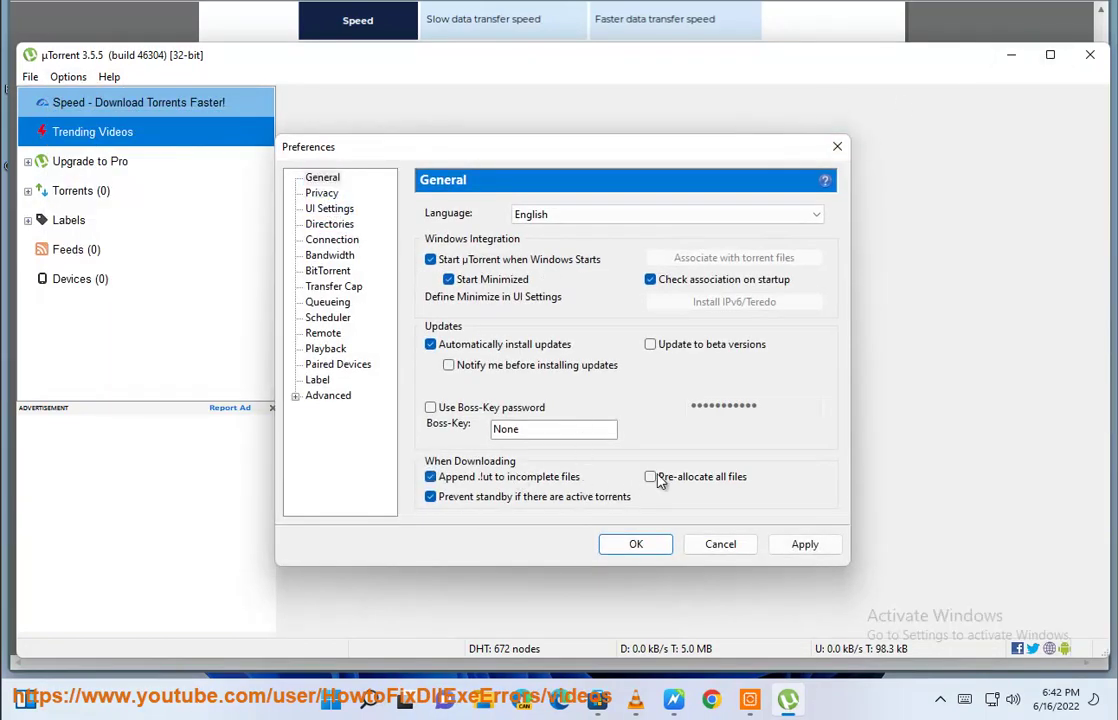
left_click(670, 481)
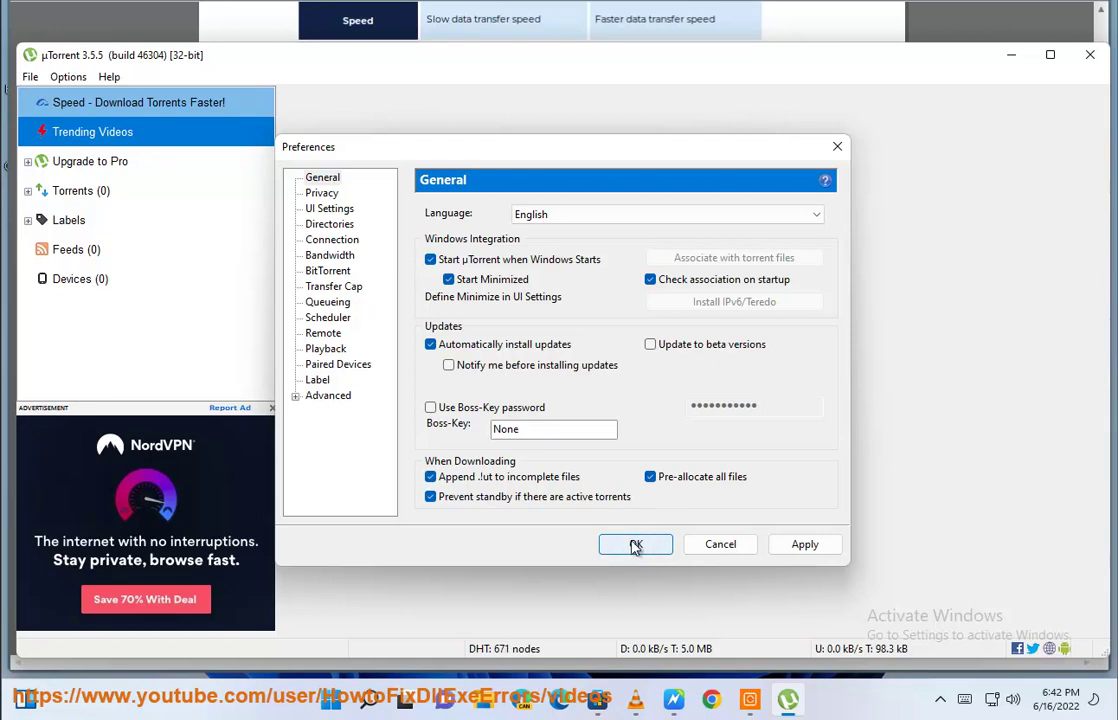
left_click(720, 544)
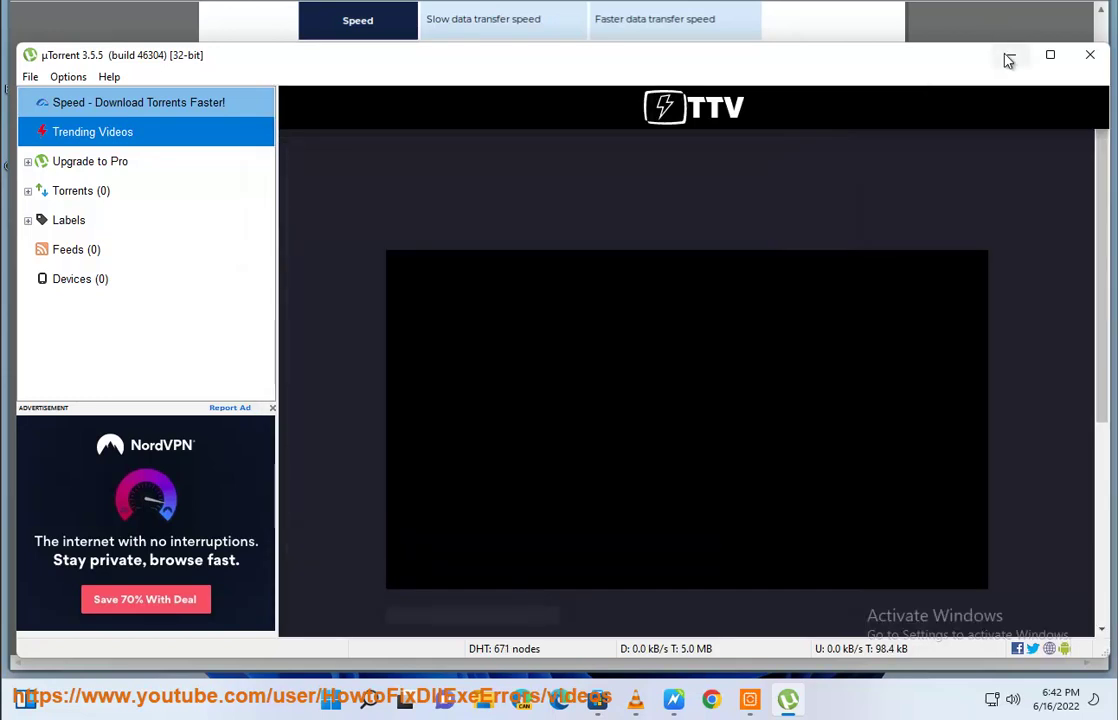
left_click(1011, 55)
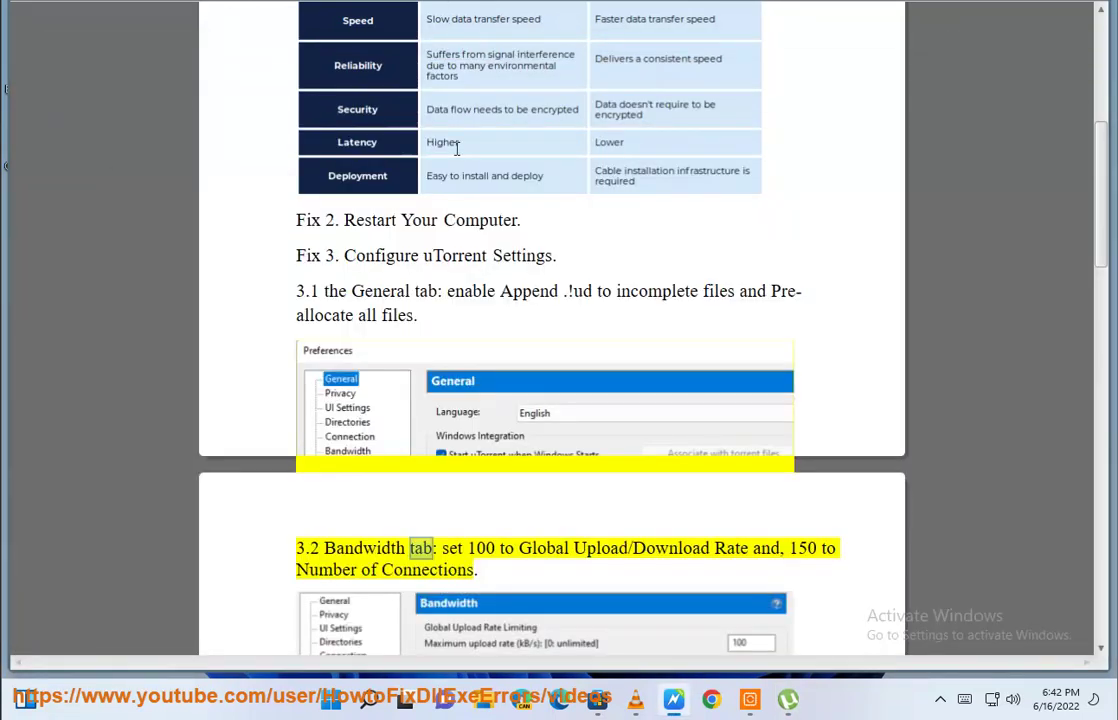
Scroll the article through Bandwidth and Connection steps 3.2 and 3.3, then return to uTorrent
scroll(590, 440, "down", 2)
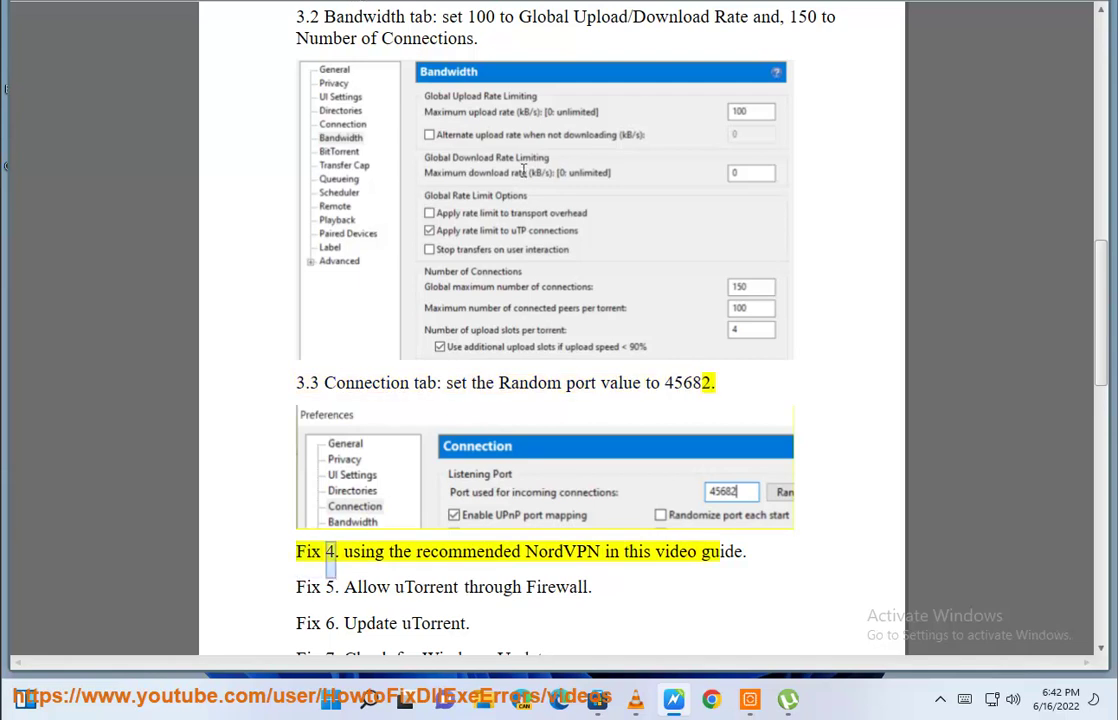
scroll(747, 500, "up", 3)
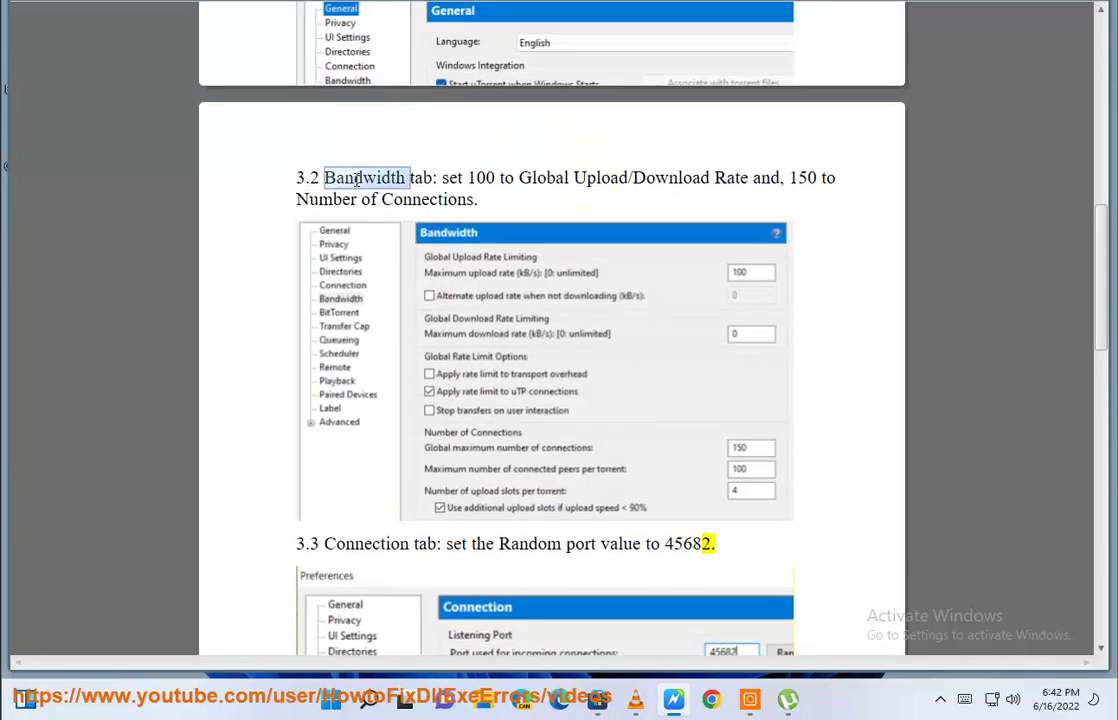
key("alt+Tab")
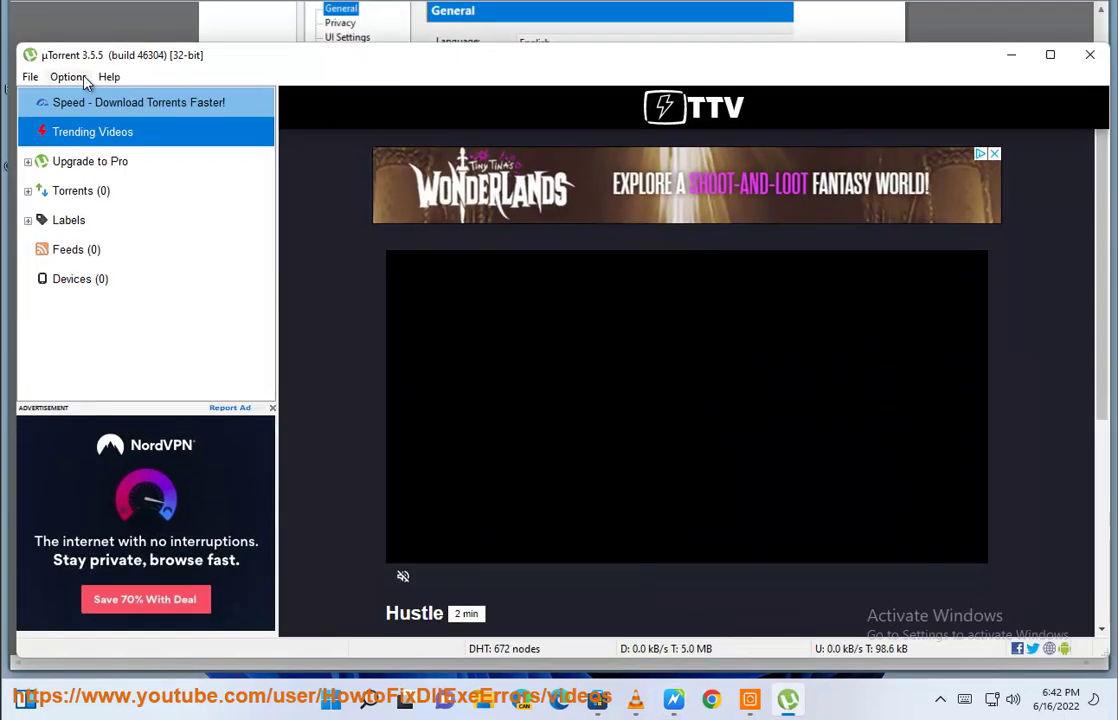
Reopen uTorrent Preferences on the Bandwidth page and close the main uTorrent window behind it
left_click(84, 78)
left_click(100, 115)
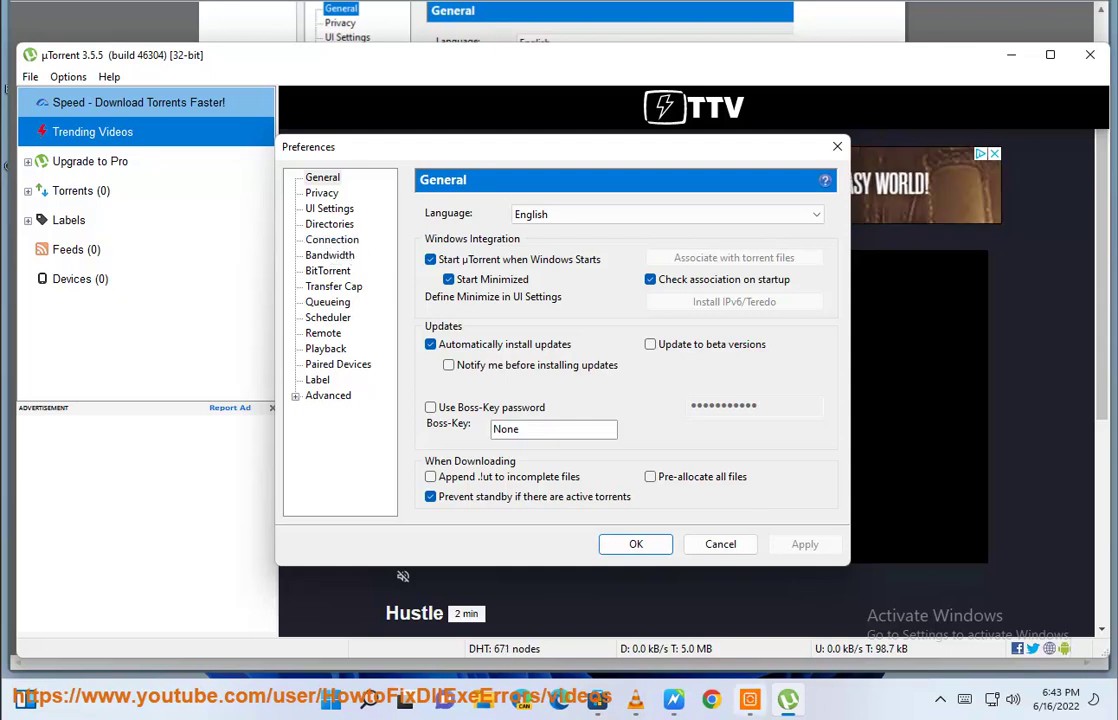
left_click(675, 702)
left_click(676, 703)
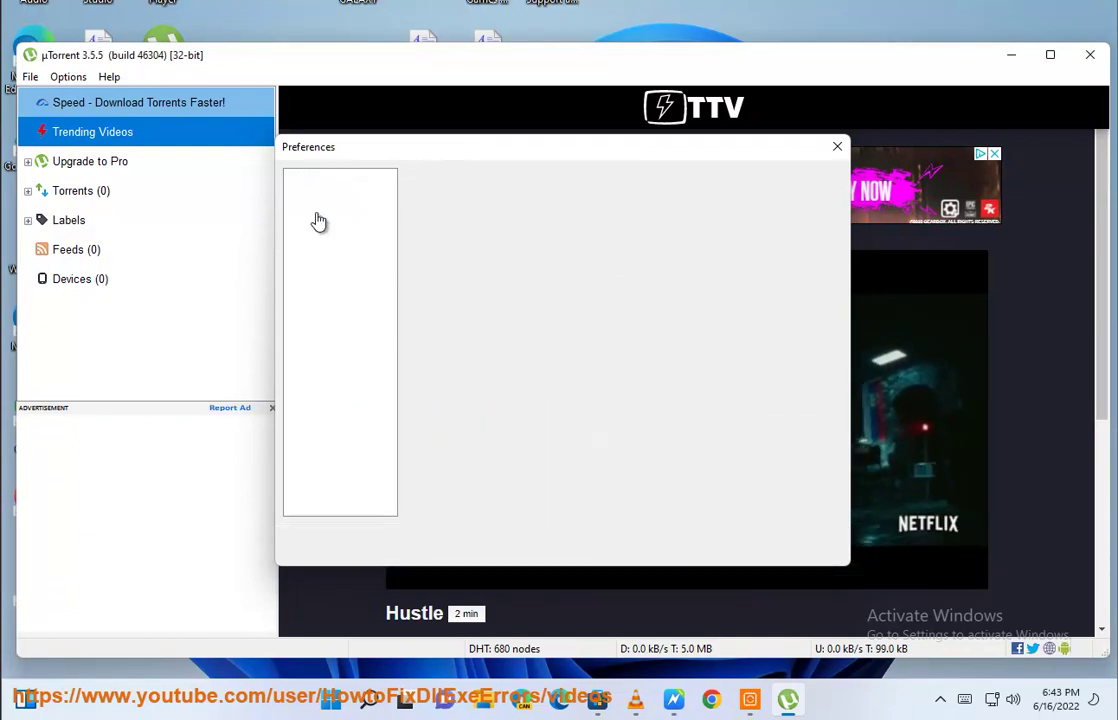
left_click(329, 268)
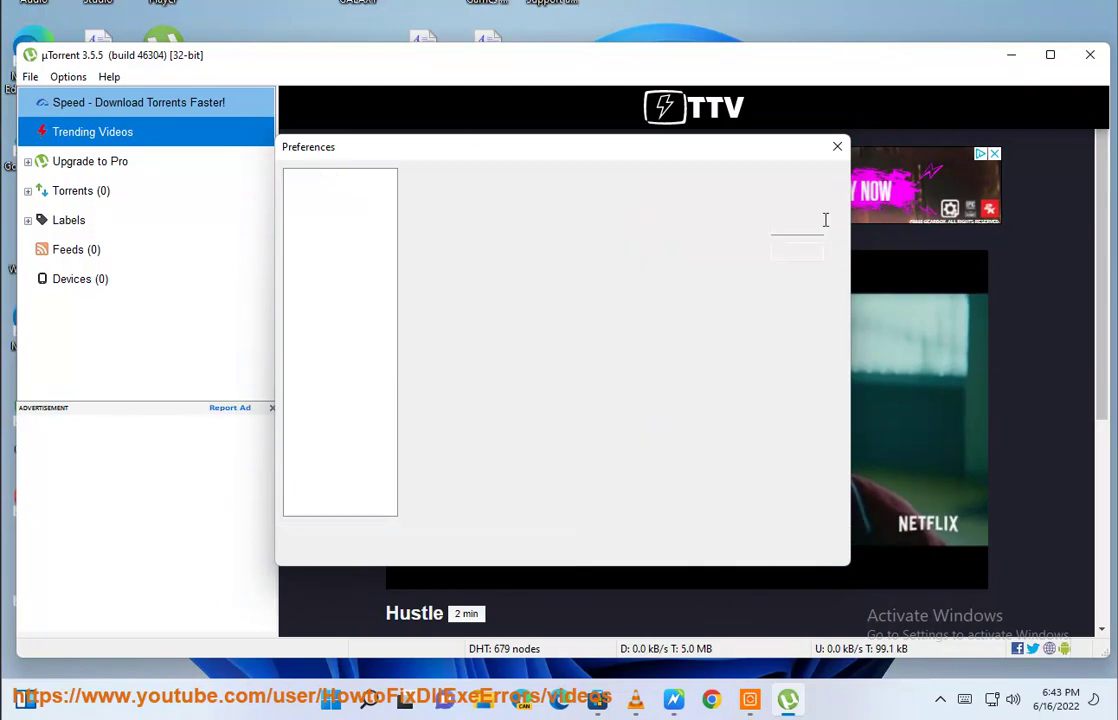
left_click(1090, 56)
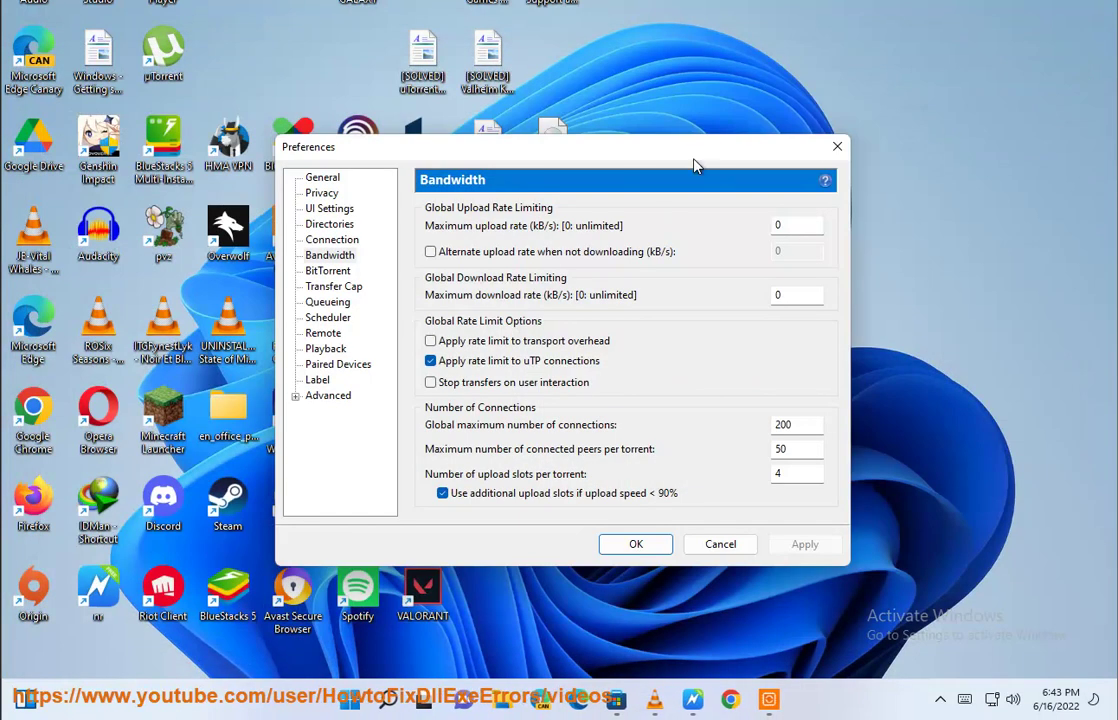
Set maximum upload rate to 100 and maximum download rate to 150 kB/s, checking the guide
left_click(324, 260)
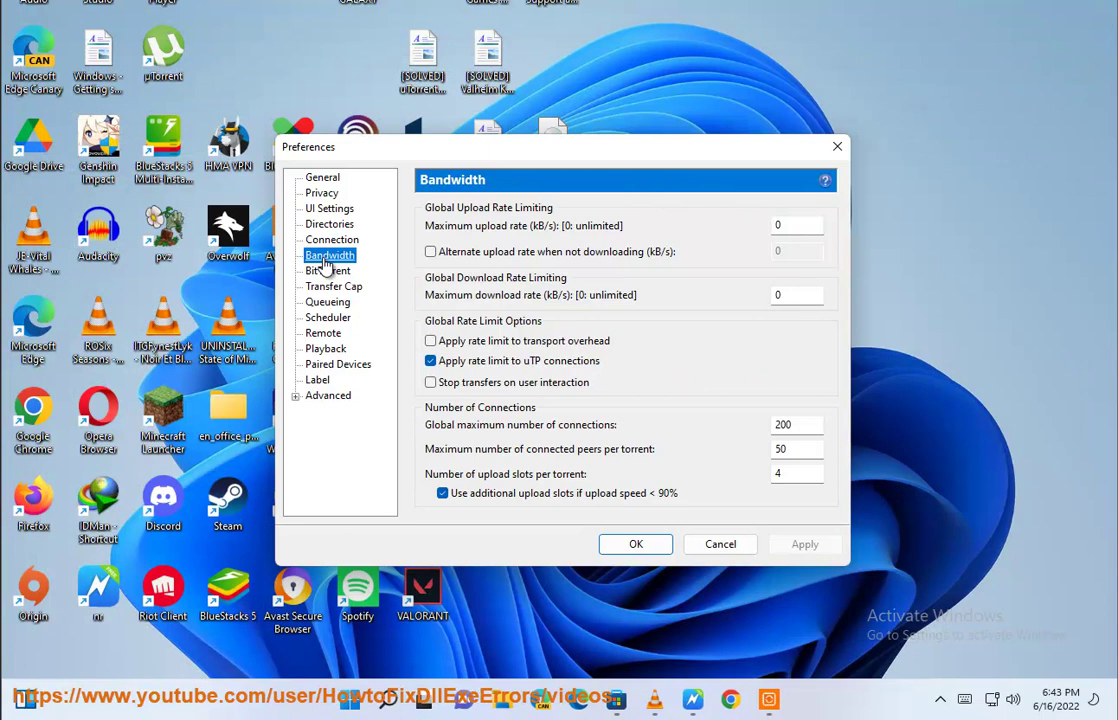
left_click(789, 222)
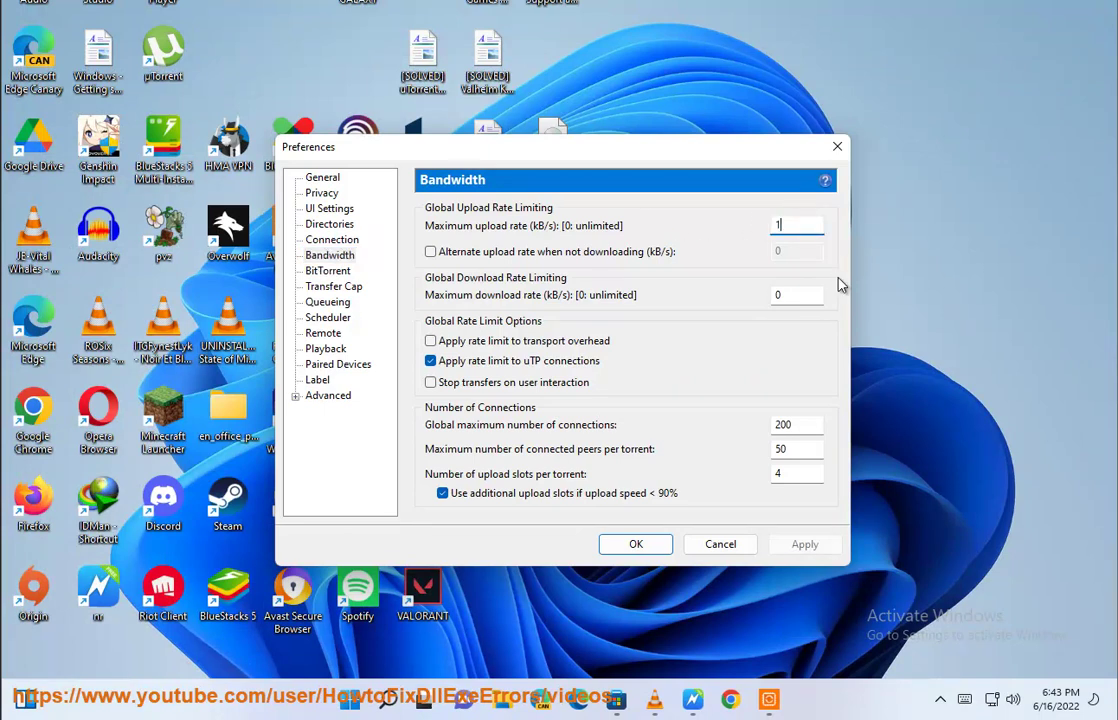
left_click(692, 702)
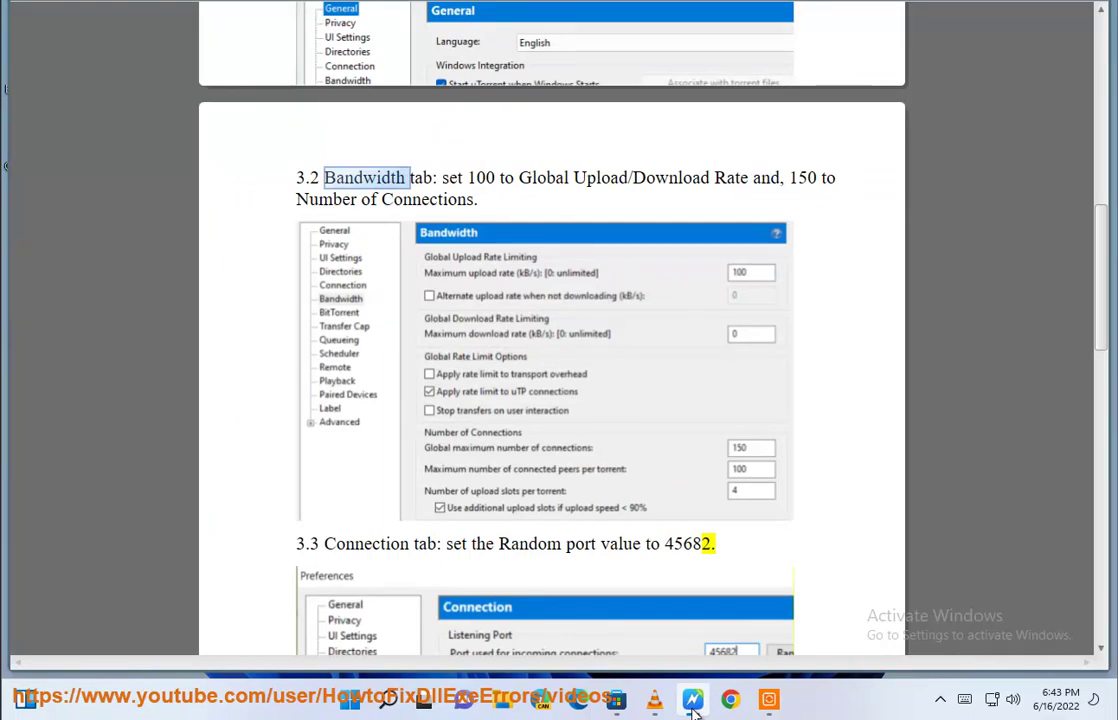
left_click(692, 702)
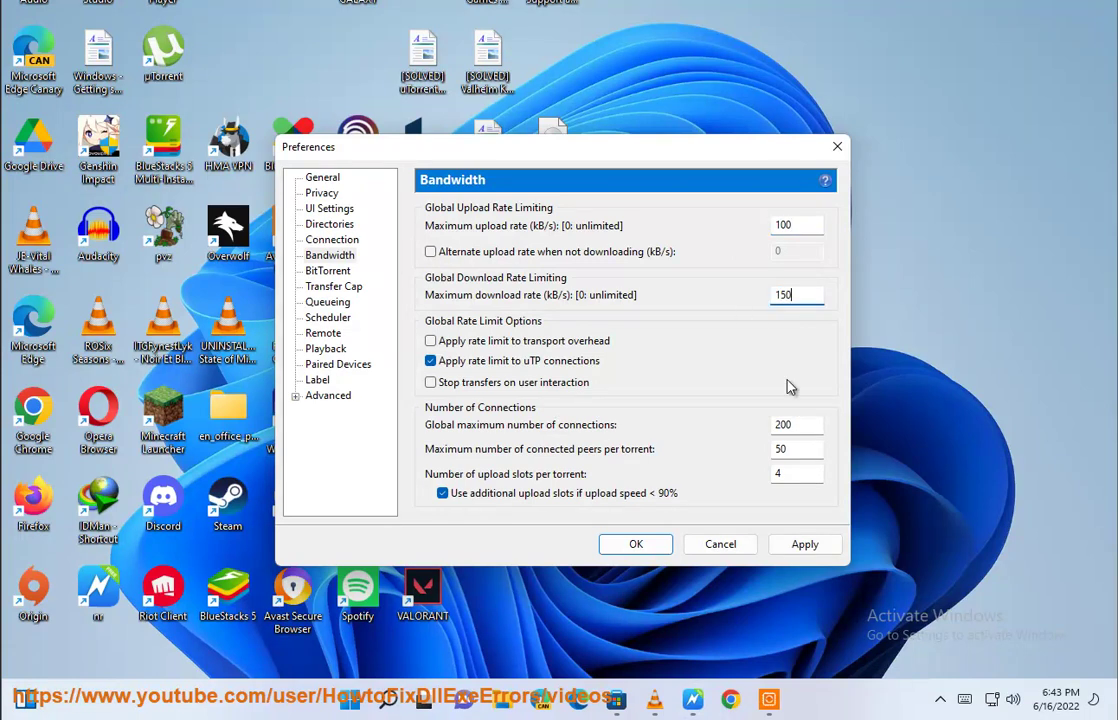
left_click(692, 700)
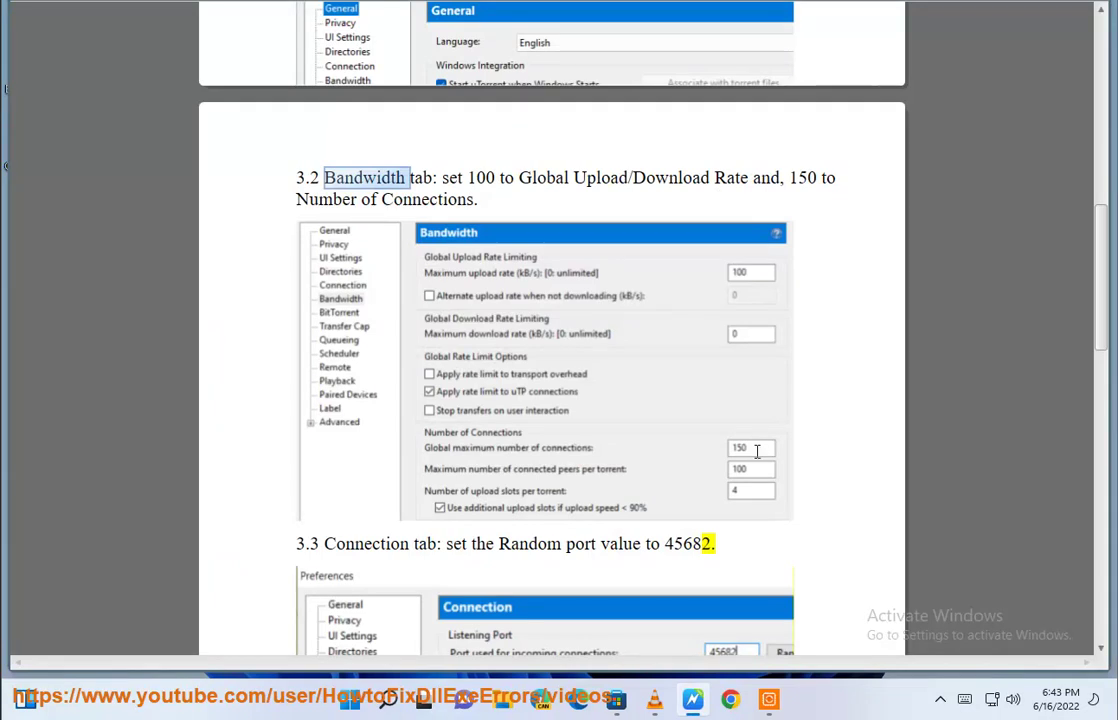
key("alt+Tab")
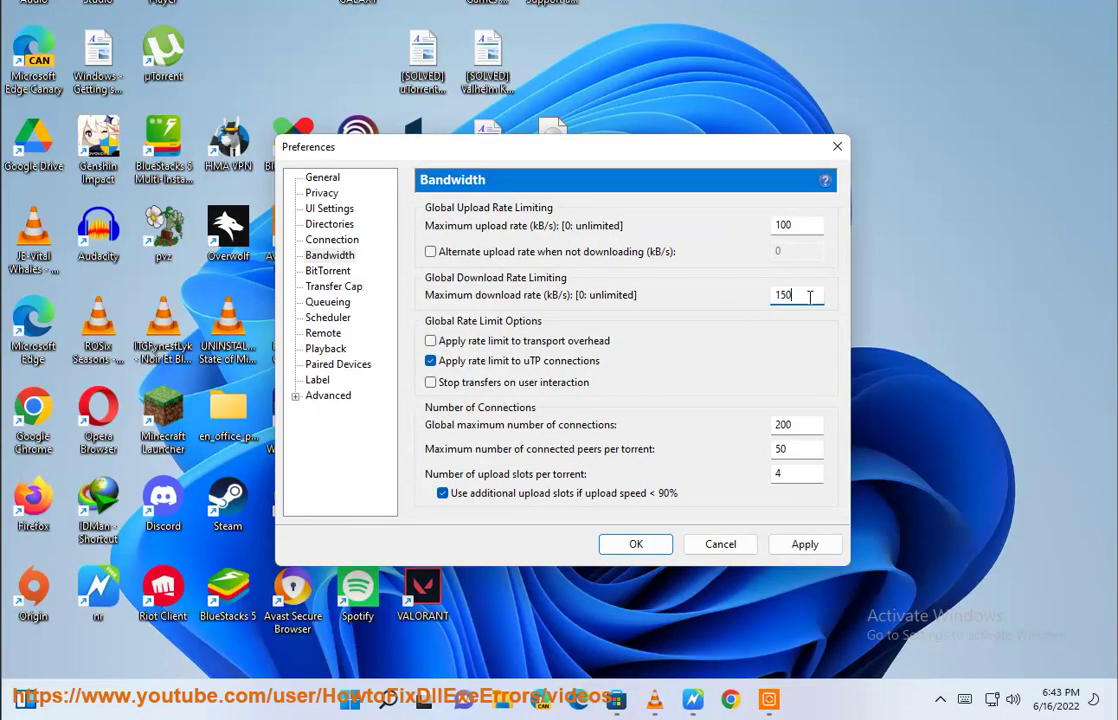
left_click(690, 702)
scroll(605, 584, "down", 1)
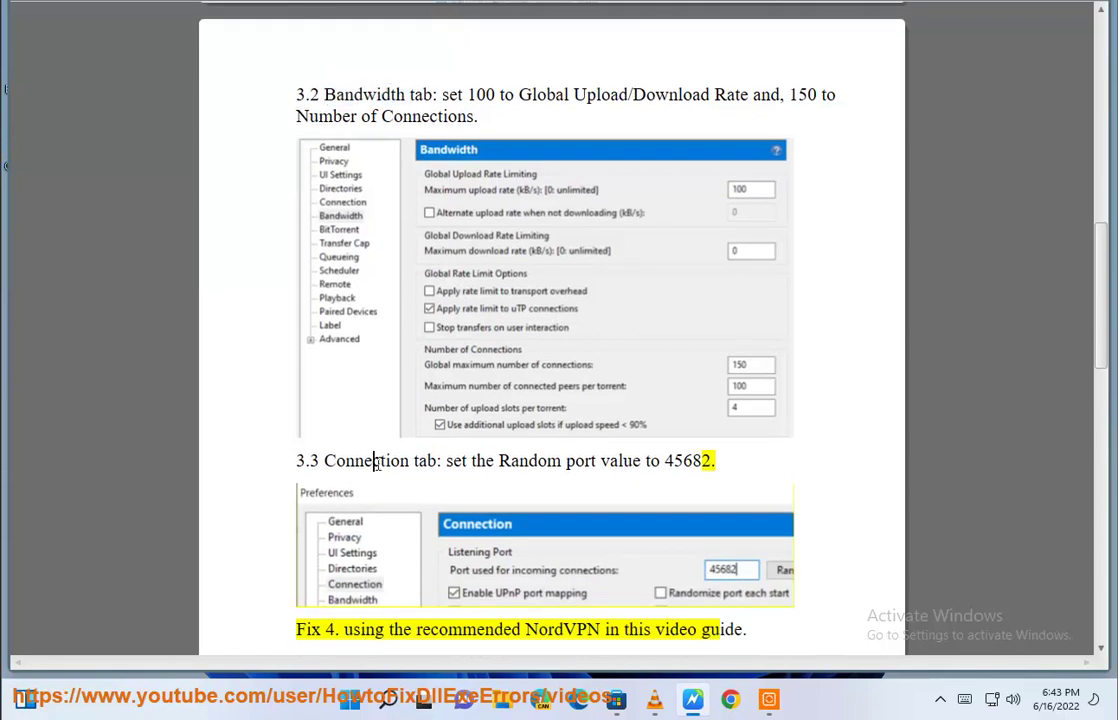
Replace the Connection page's incoming port 48471 with 45682 taken from the guide
left_click(693, 700)
left_click(333, 240)
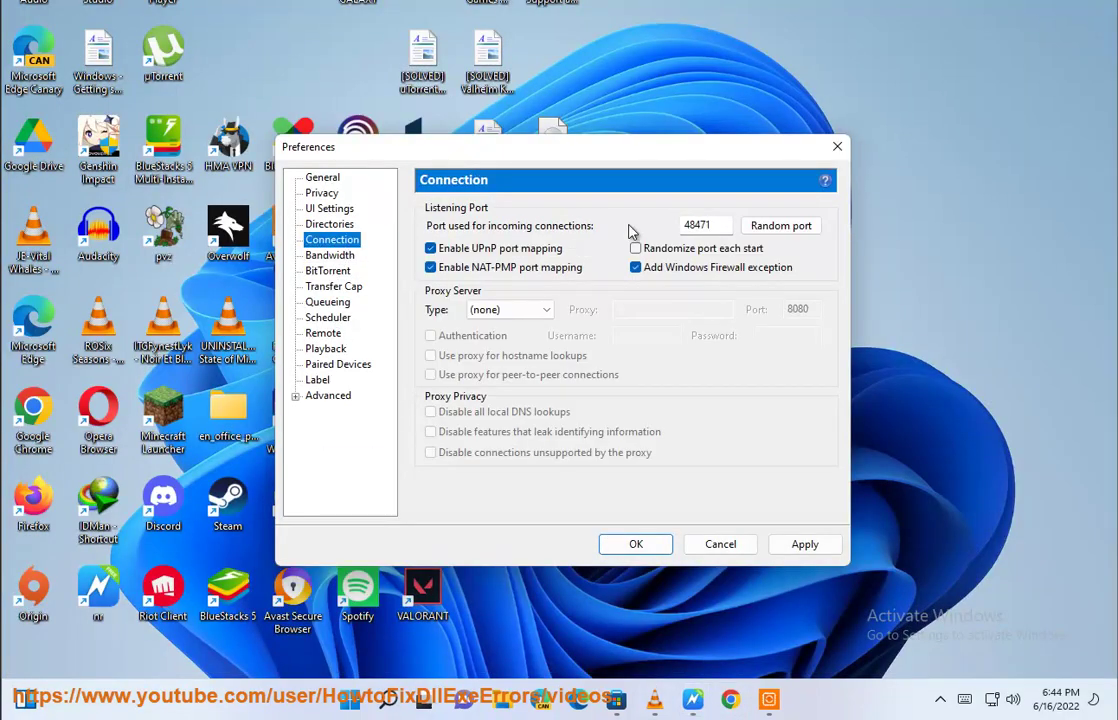
left_click_drag(714, 223, 634, 227)
key("alt+Tab")
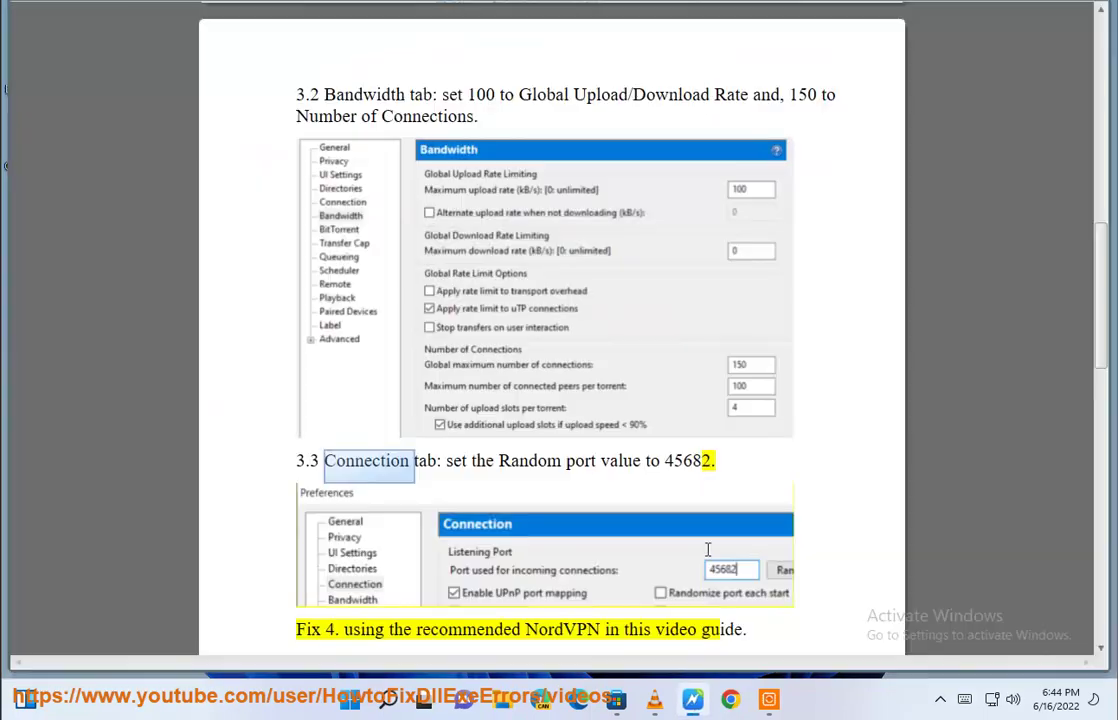
double_click(700, 466)
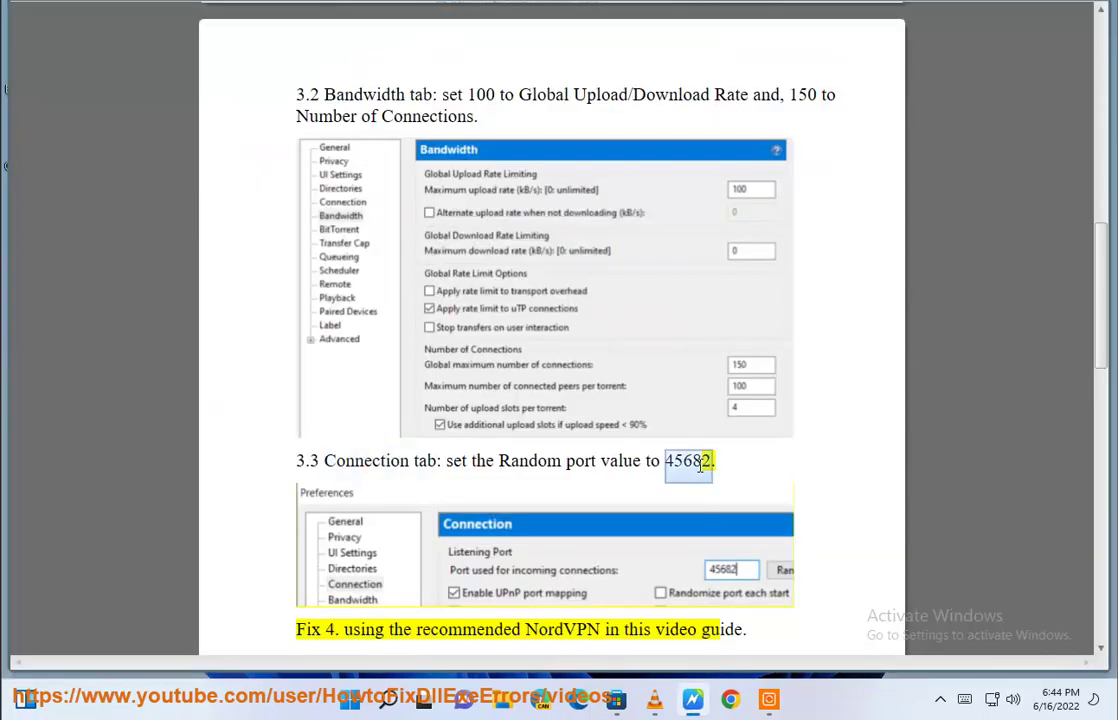
left_click(704, 708)
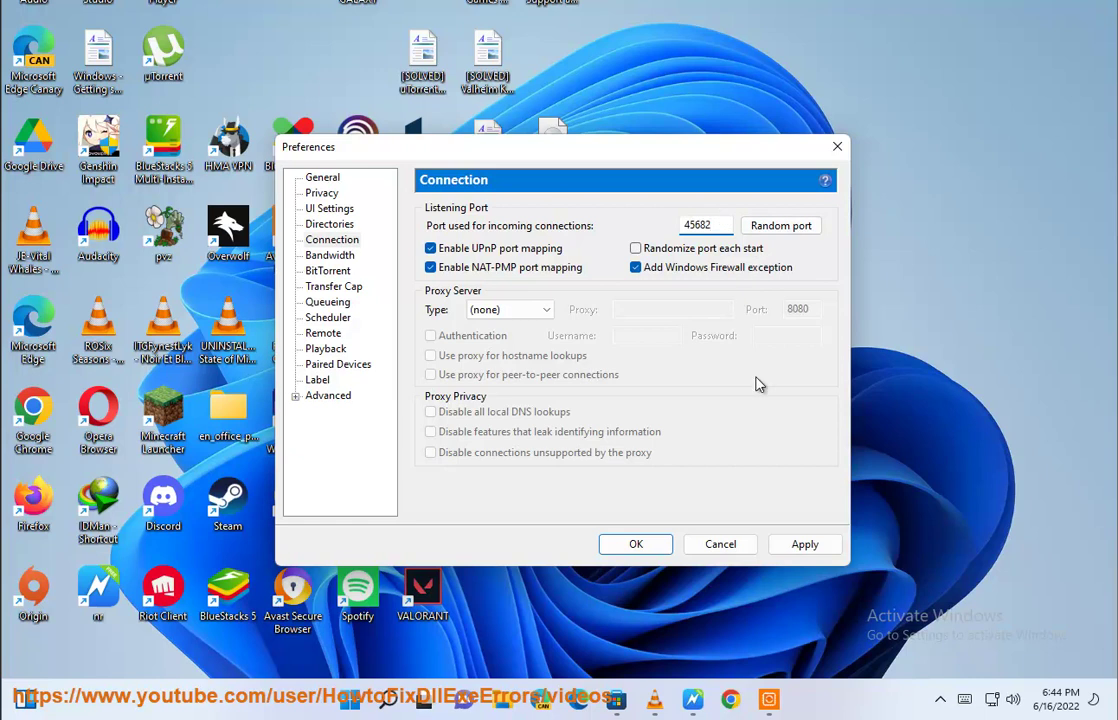
left_click(690, 708)
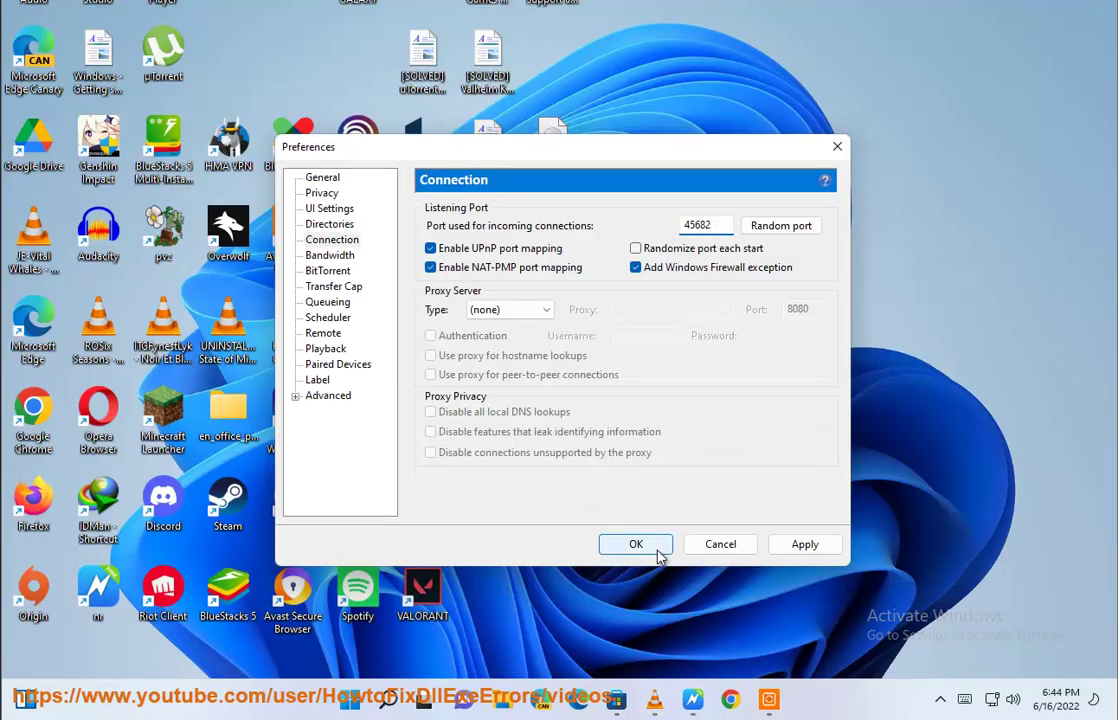
Confirm uTorrent Preferences with OK and launch NordVPN from Windows search
left_click(709, 554)
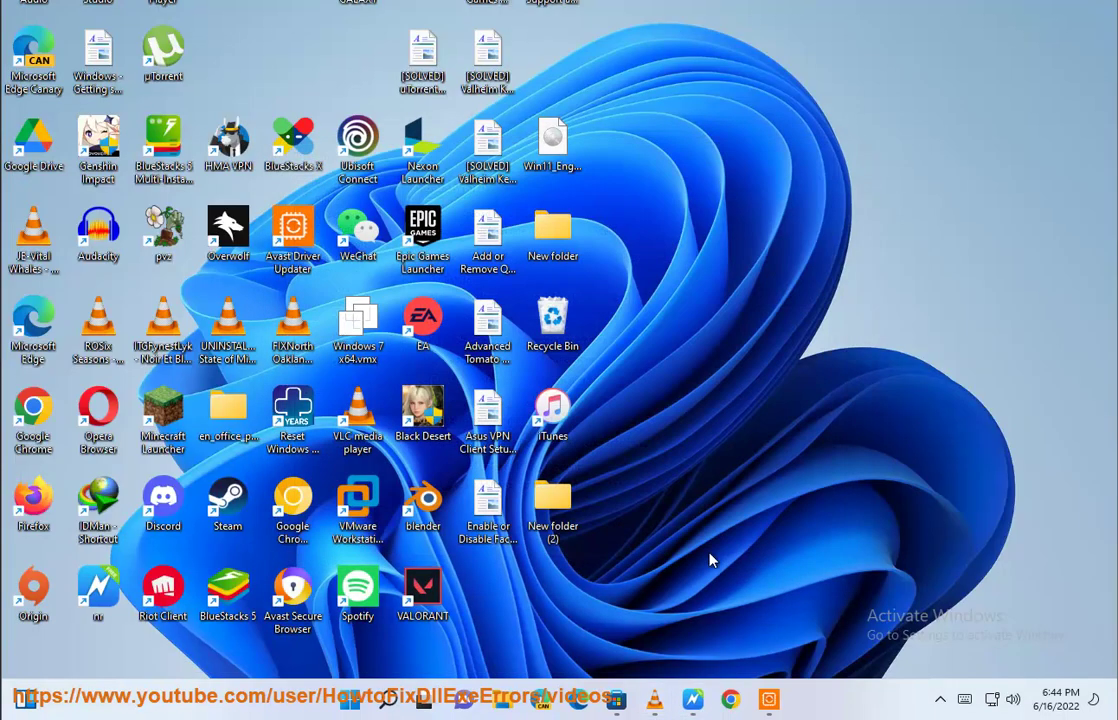
left_click(695, 699)
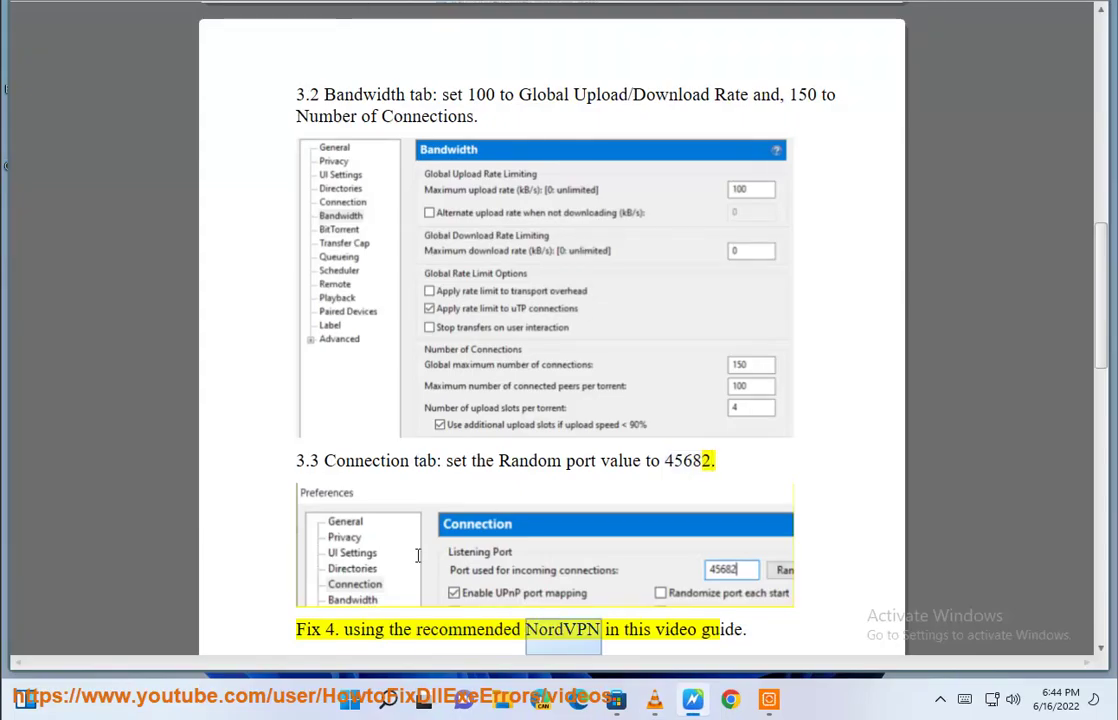
left_click(392, 698)
type("NOR")
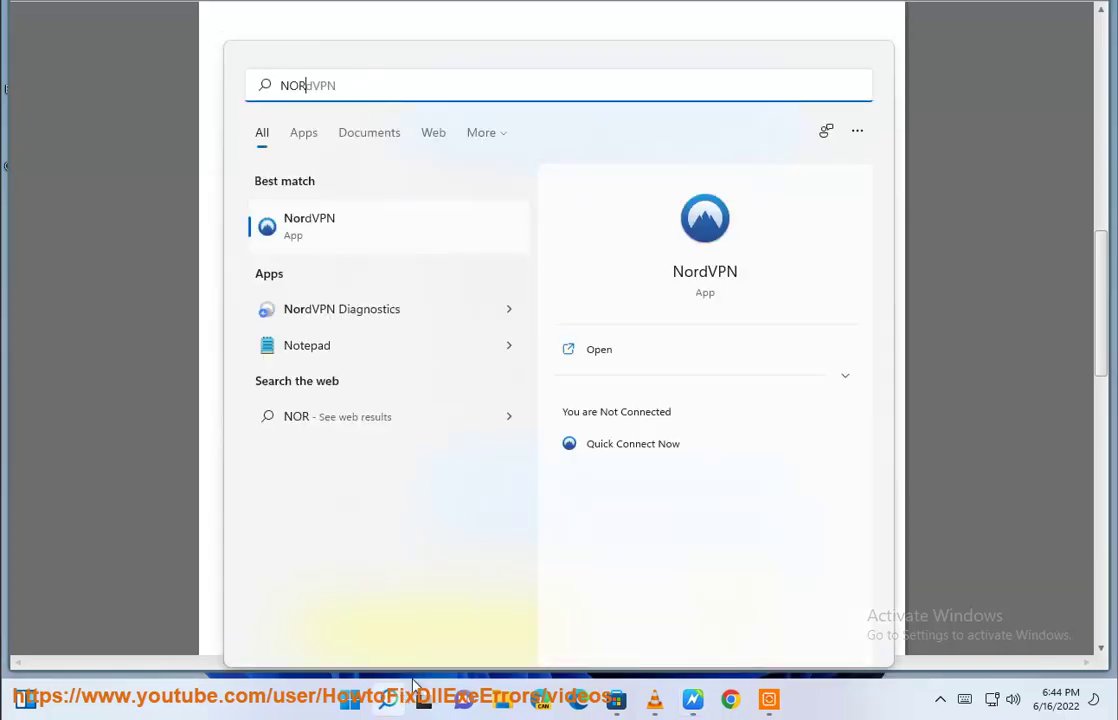
left_click(364, 232)
scroll(744, 432, "down", 3)
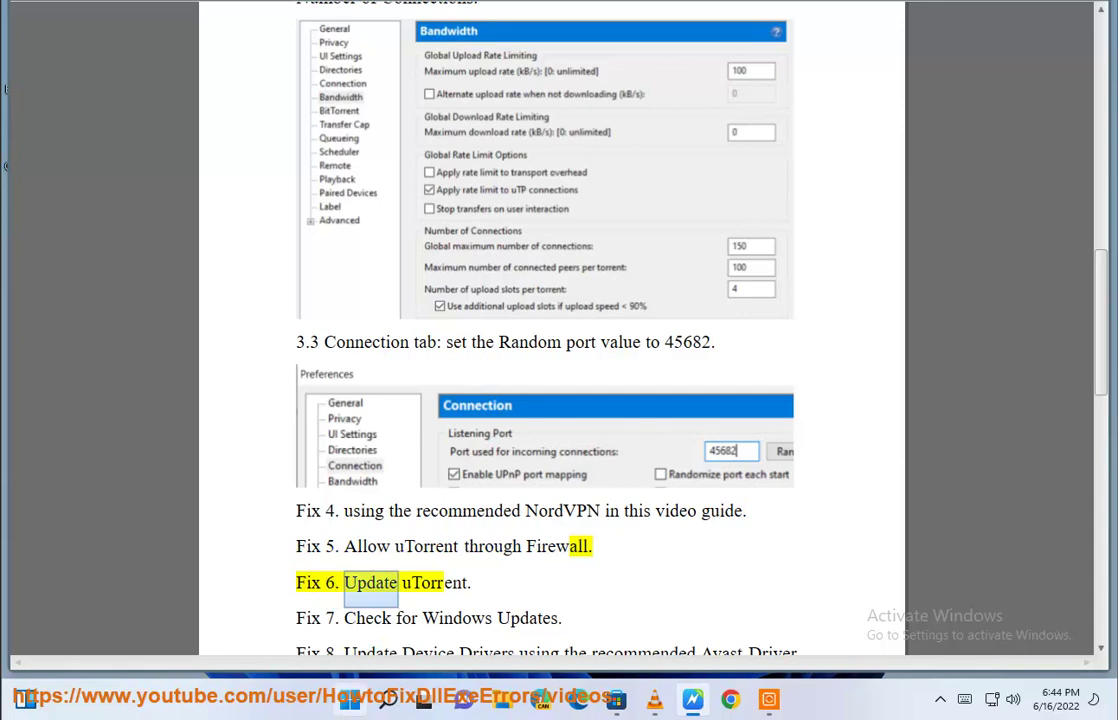
Open Control Panel at the System and Security settings
left_click(388, 700)
left_click(672, 238)
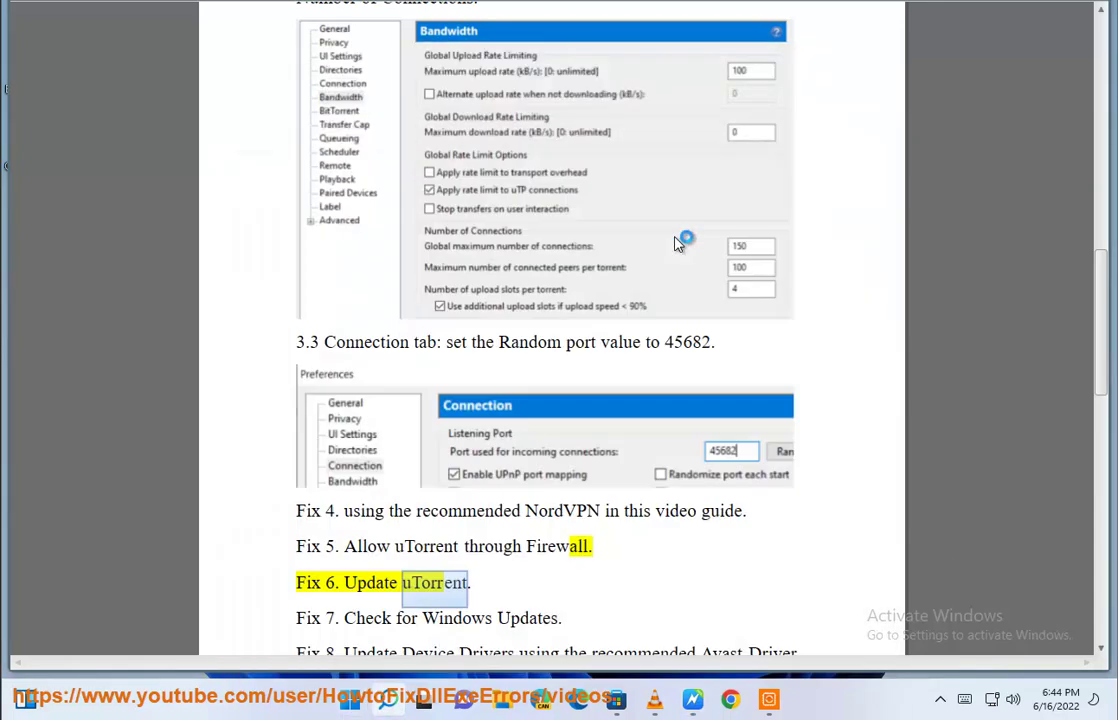
left_click(376, 186)
Open the list of apps allowed through Windows Defender Firewall
left_click(524, 206)
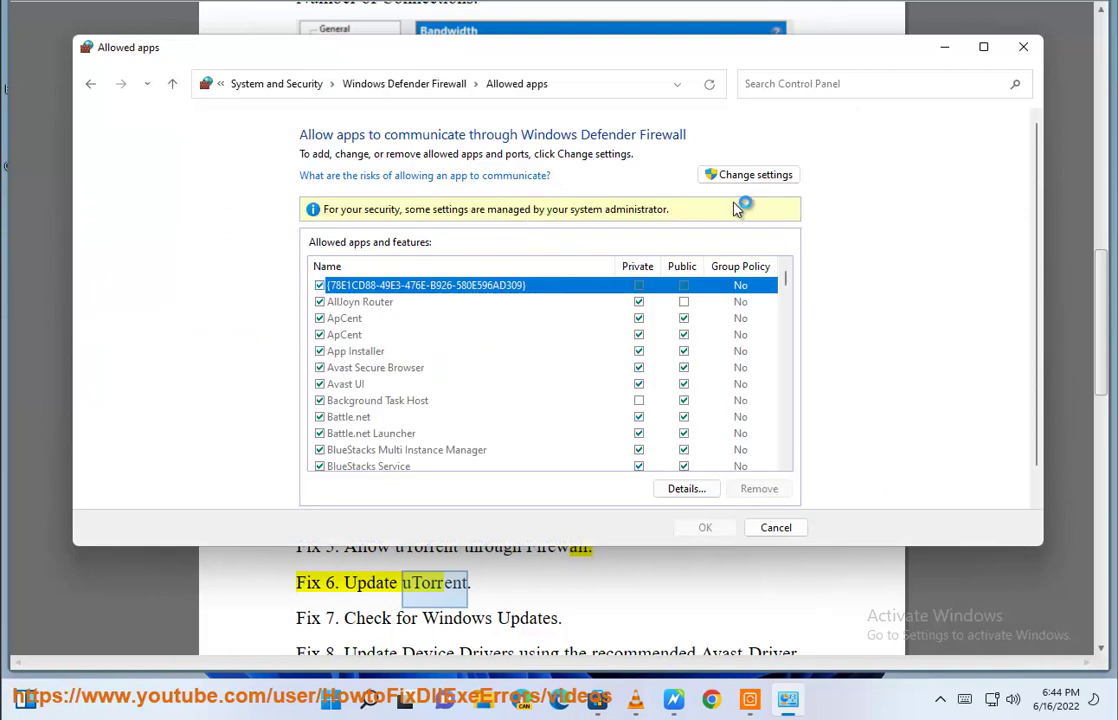
scroll(726, 466, "down", 4)
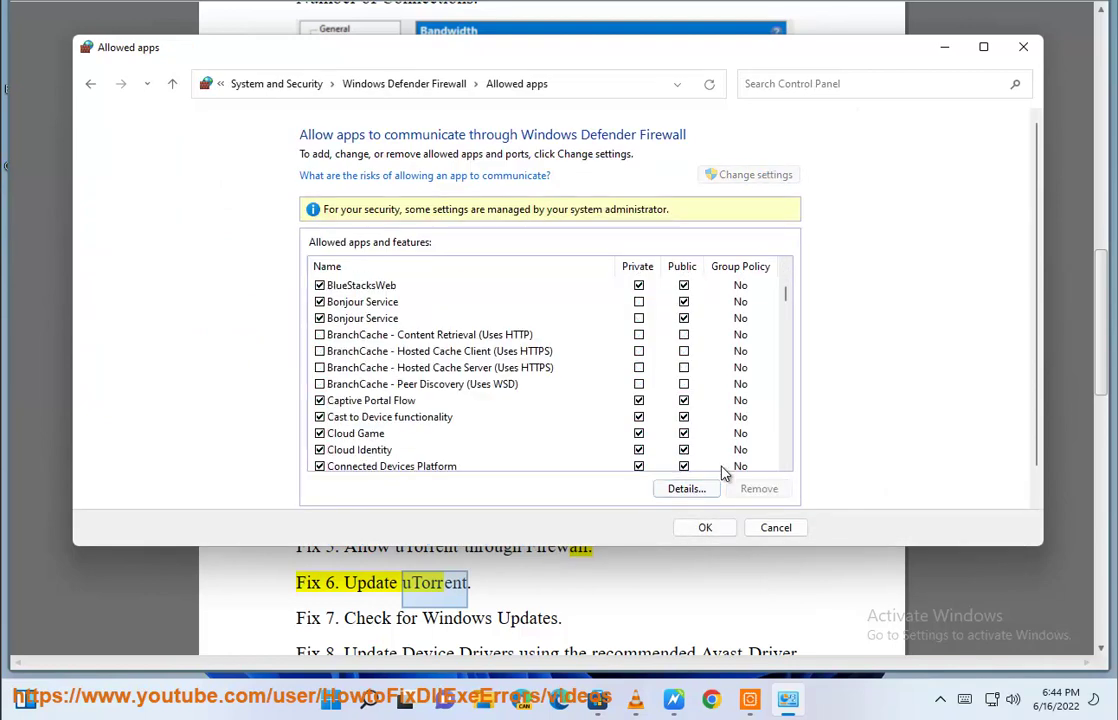
scroll(1040, 293, "down", 1)
Start adding another app, cancel the browse and Add an app dialog, then minimize the windows
left_click(739, 490)
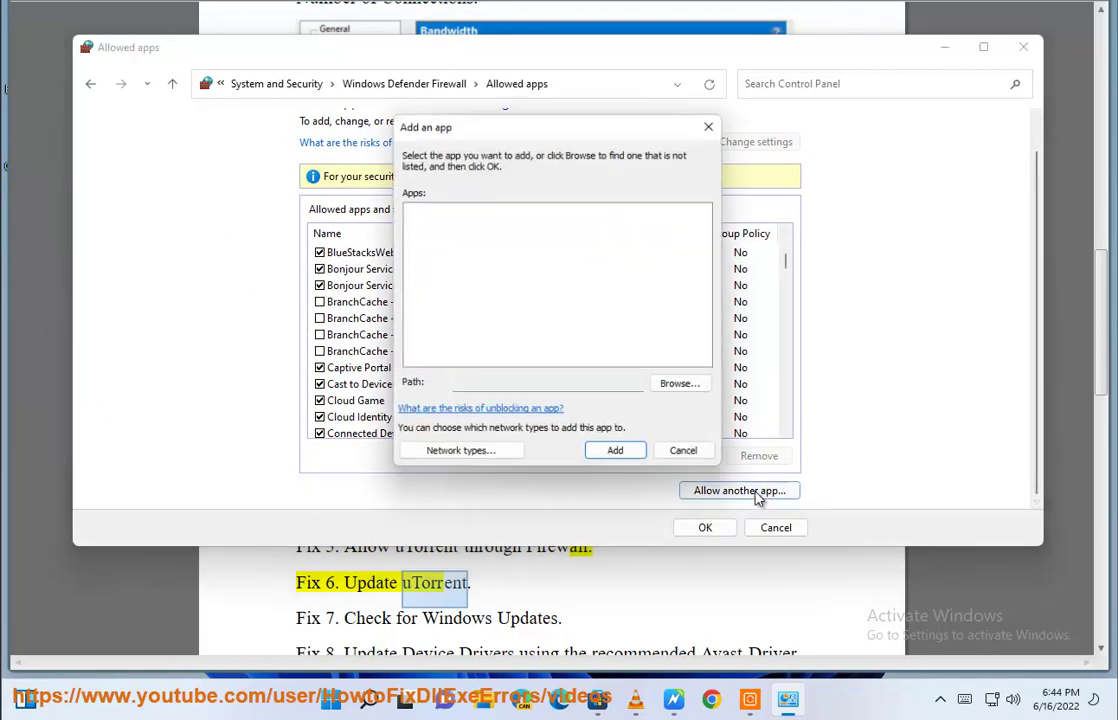
left_click(672, 390)
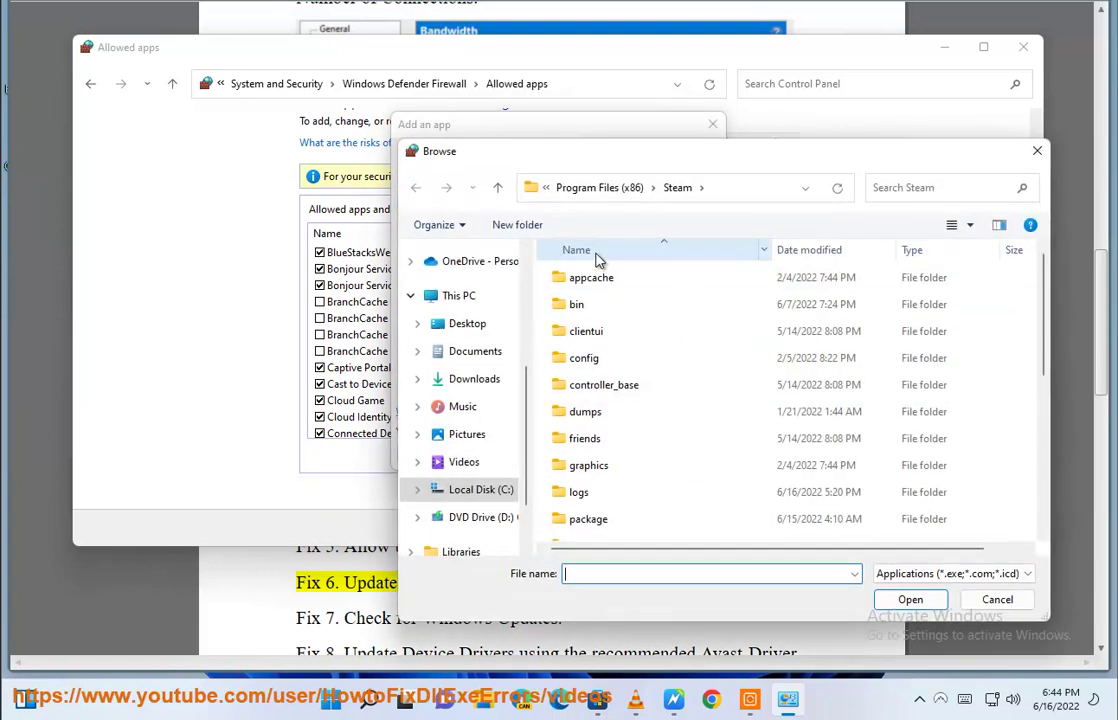
left_click(989, 602)
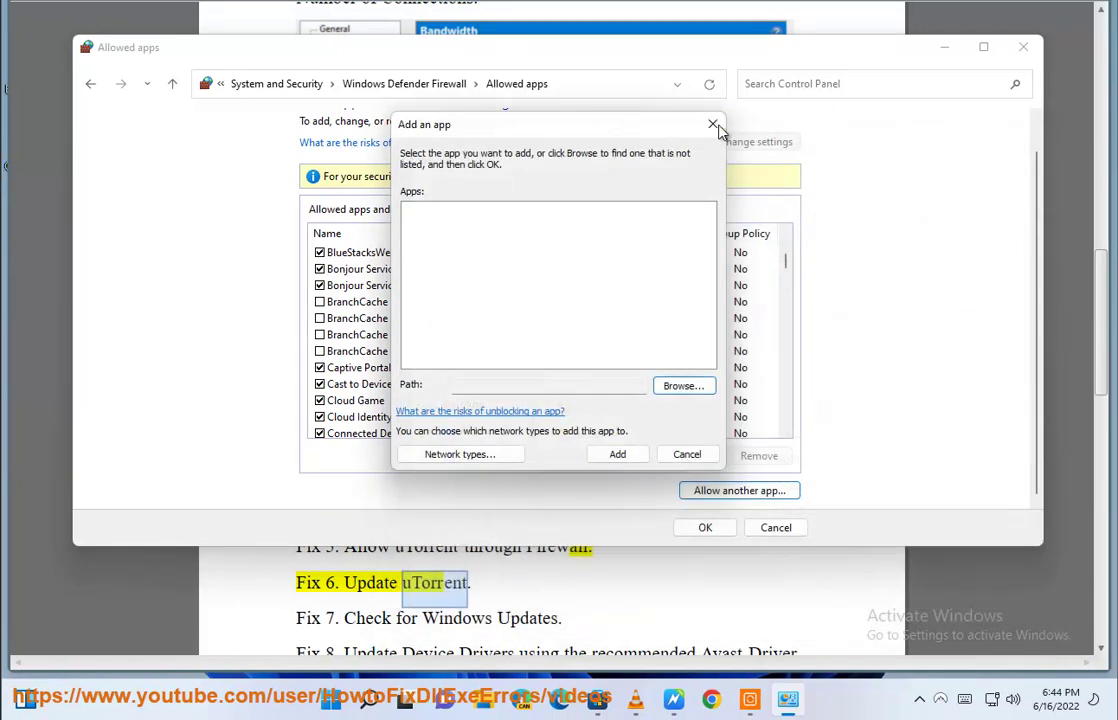
left_click(713, 125)
left_click(1023, 47)
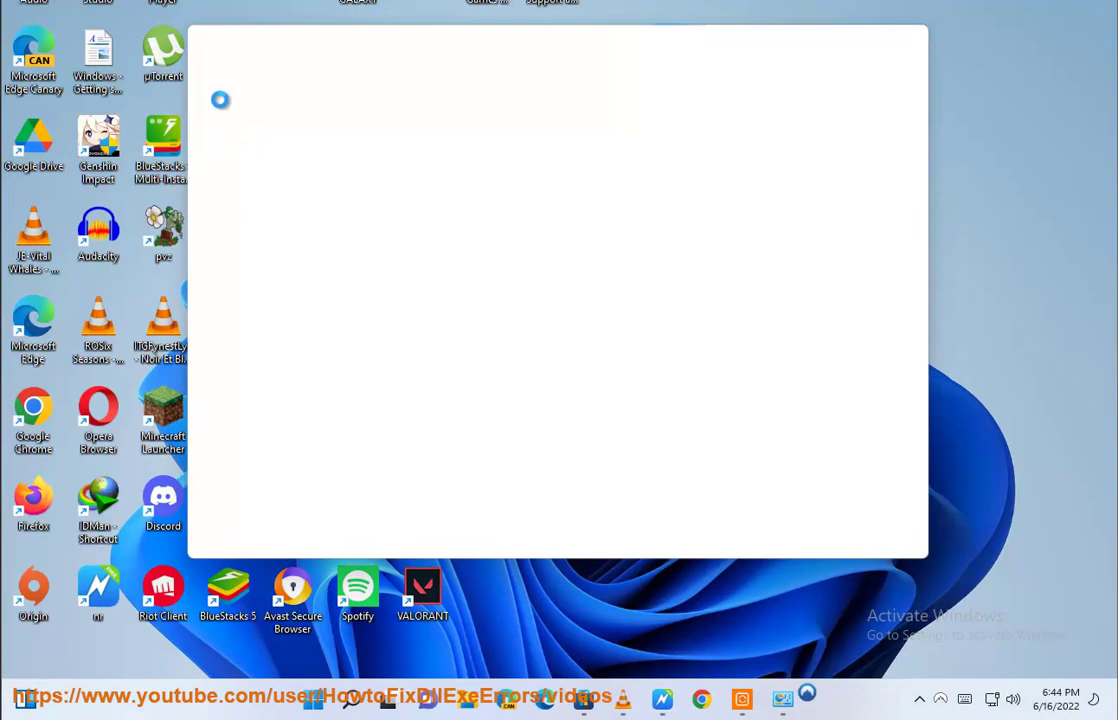
left_click(822, 38)
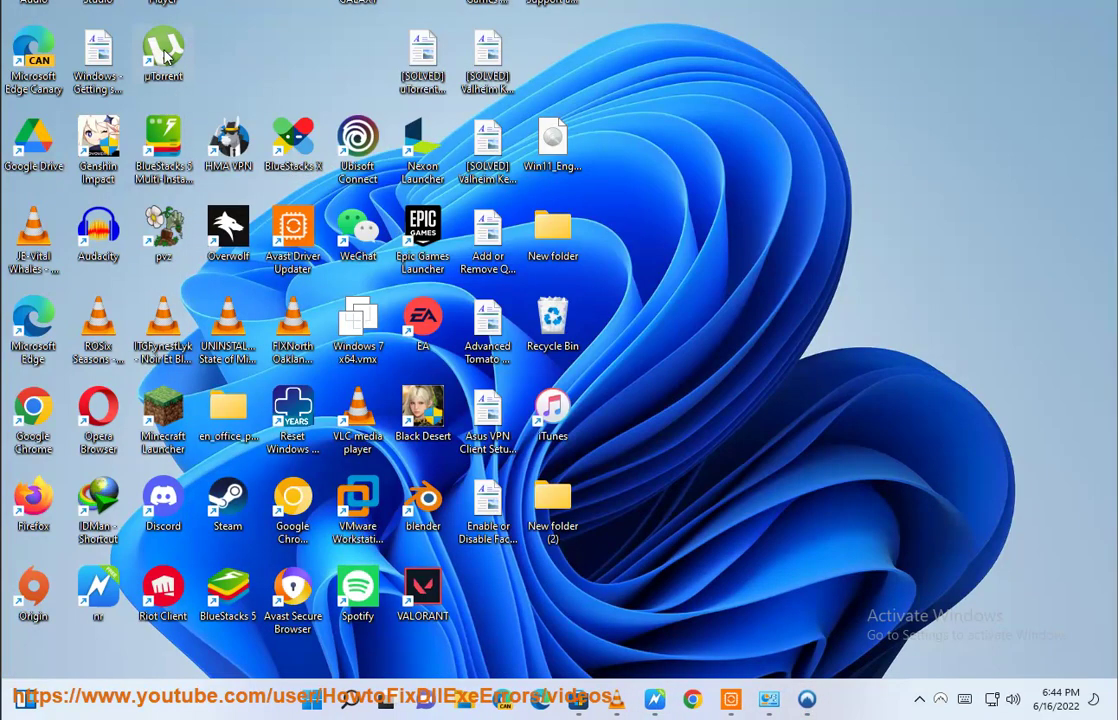
Copy the folder path of uTorrent.exe from its Properties Location field
right_click(166, 57)
left_click(218, 160)
left_click(467, 110)
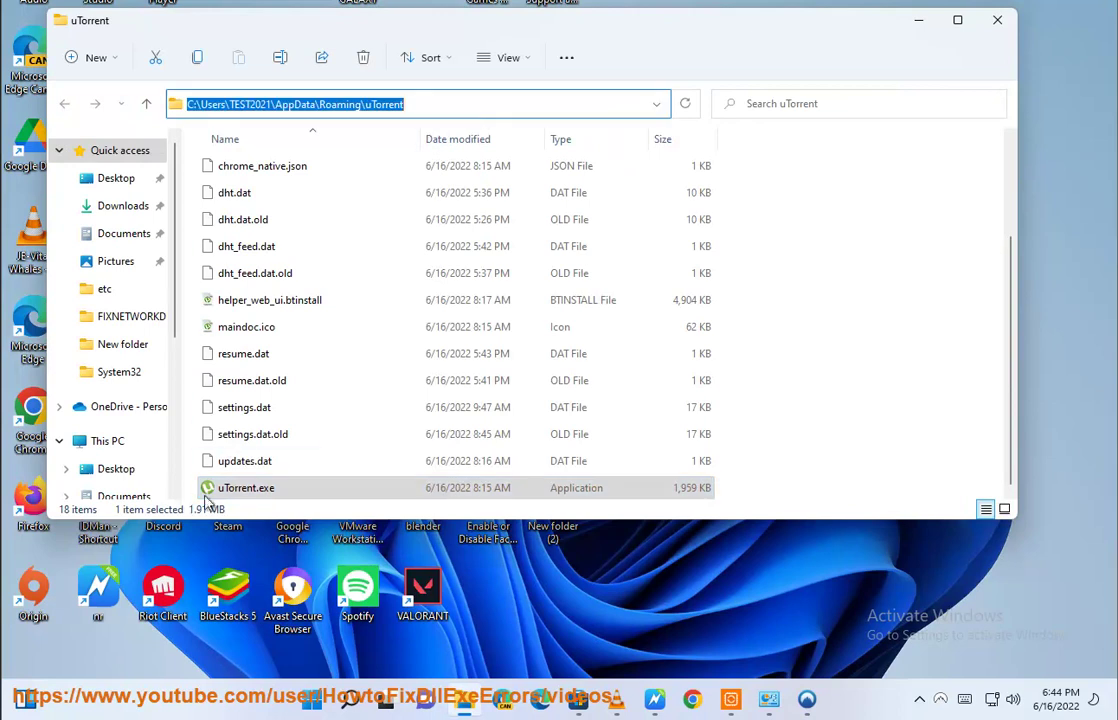
left_click(240, 495)
right_click(240, 494)
left_click(278, 446)
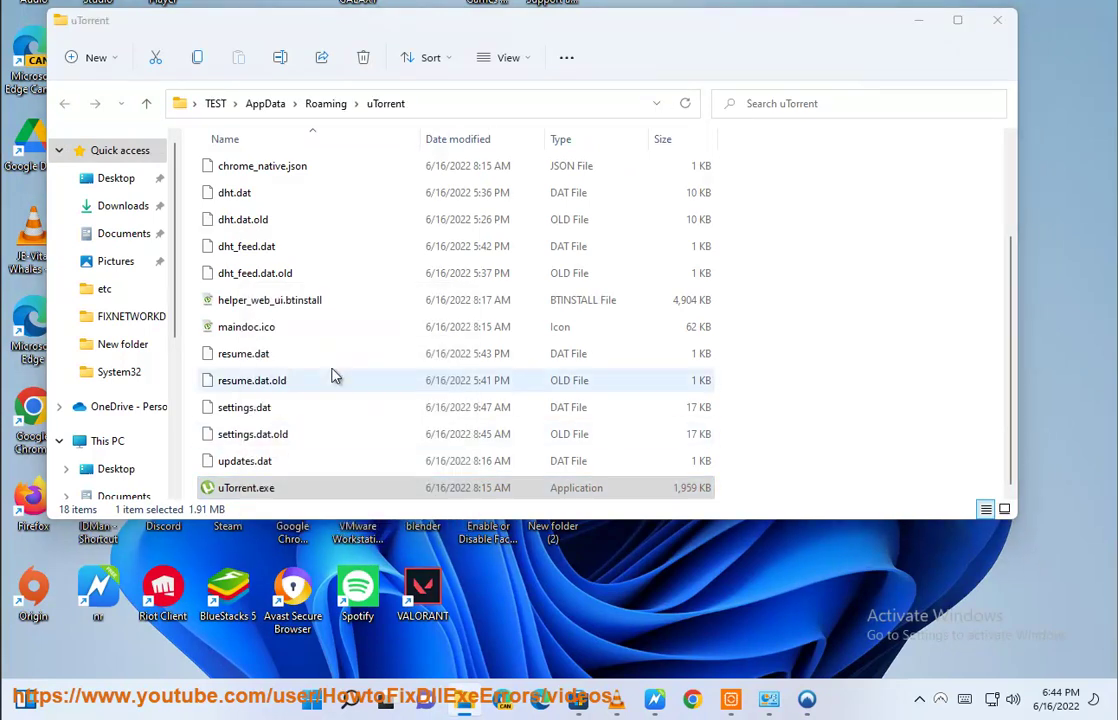
left_click_drag(538, 378, 295, 368)
right_click(352, 368)
left_click(400, 424)
Close the Properties and bring back the firewall allowed-apps window to add another app
left_click(484, 652)
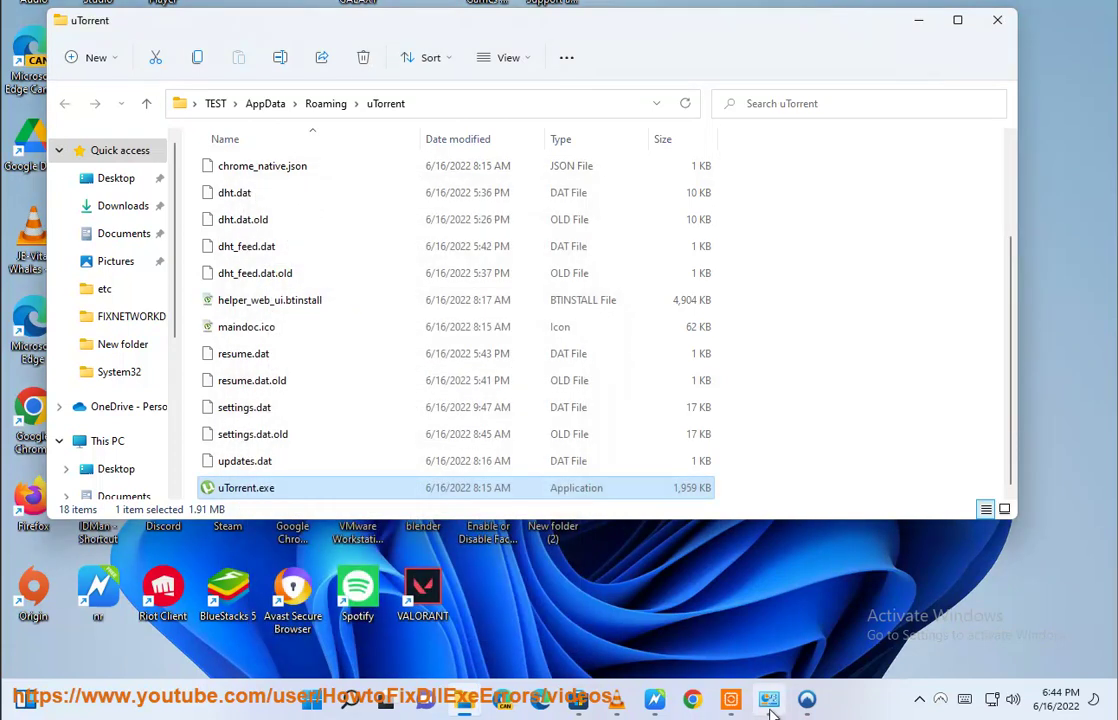
left_click(768, 699)
left_click(722, 490)
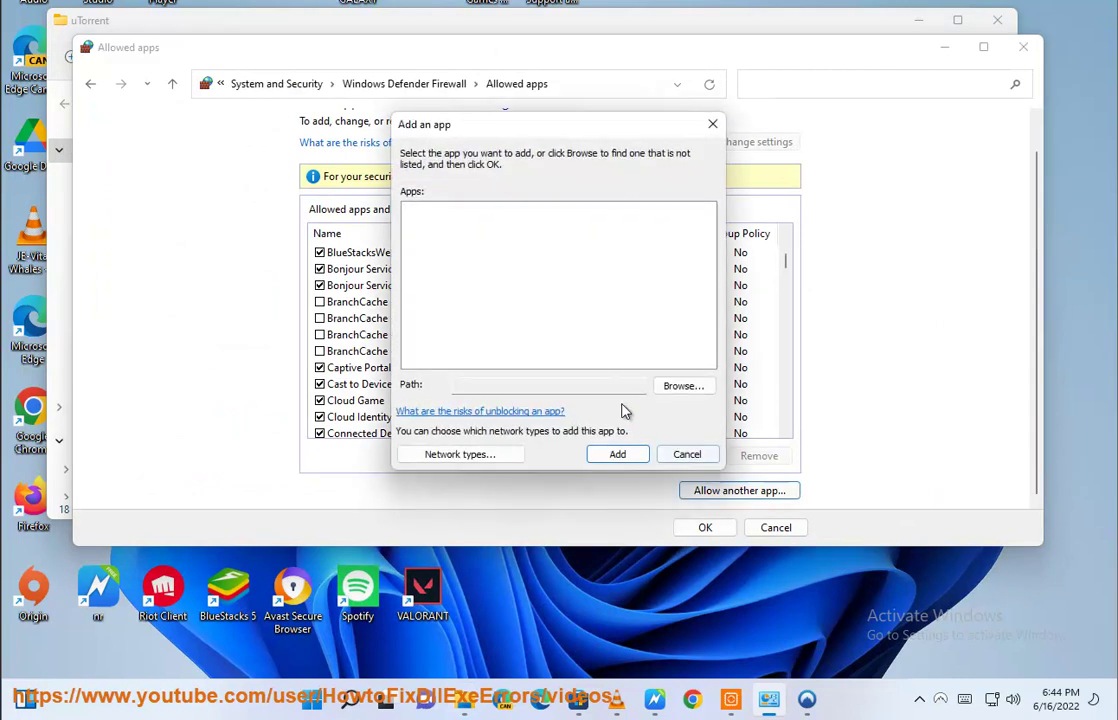
Browse to uTorrent.exe via the pasted AppData path, set its network types, and add it
left_click(684, 385)
left_click(757, 193)
key("ctrl+v")
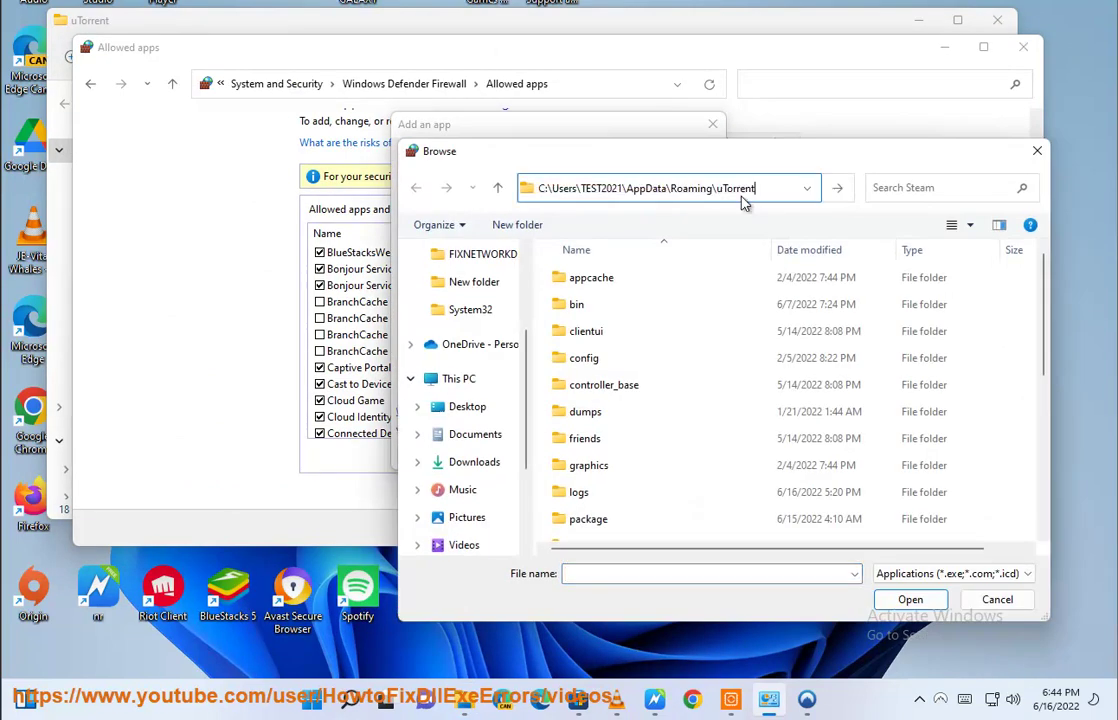
key("Return")
left_click(597, 413)
left_click(884, 598)
left_click(470, 456)
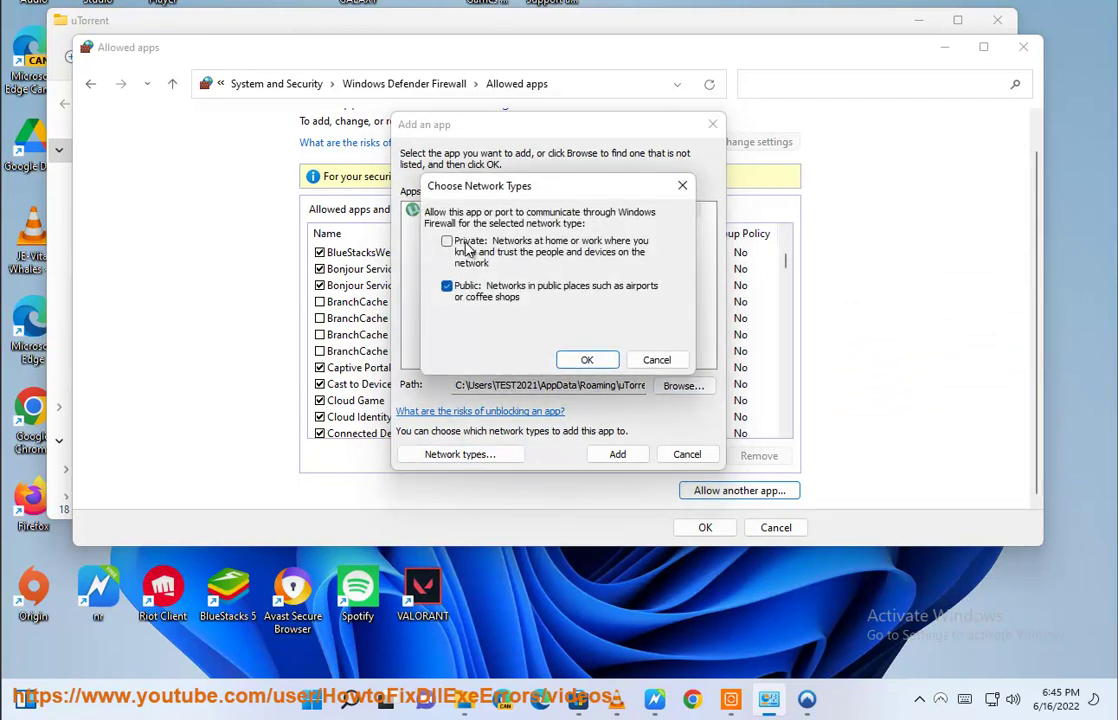
left_click(590, 362)
left_click(619, 455)
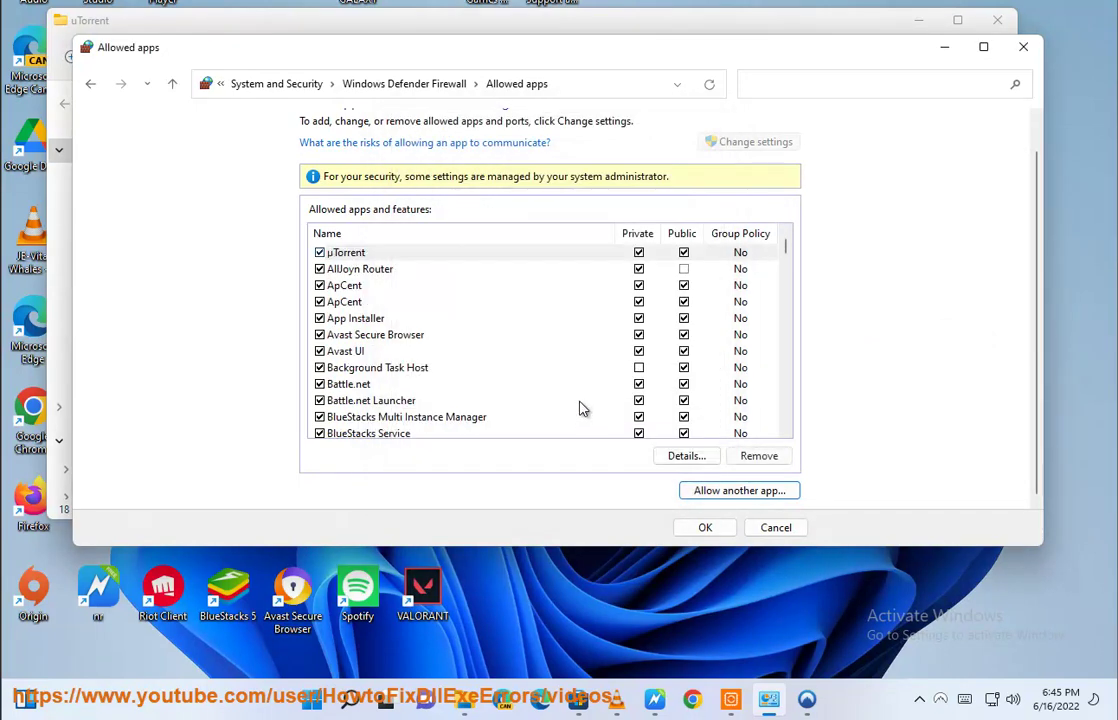
Enable the µTorrent (TCP-In) and (UDP-In) rules in the allowed apps list and save
left_click_drag(789, 256, 790, 380)
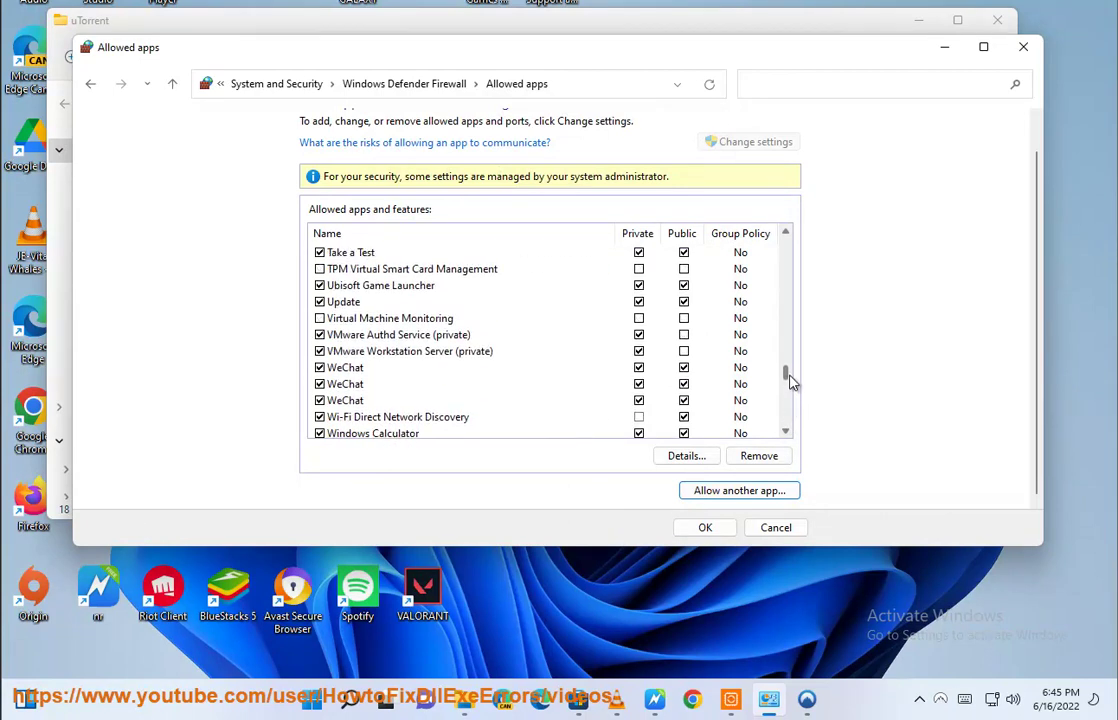
left_click(354, 304)
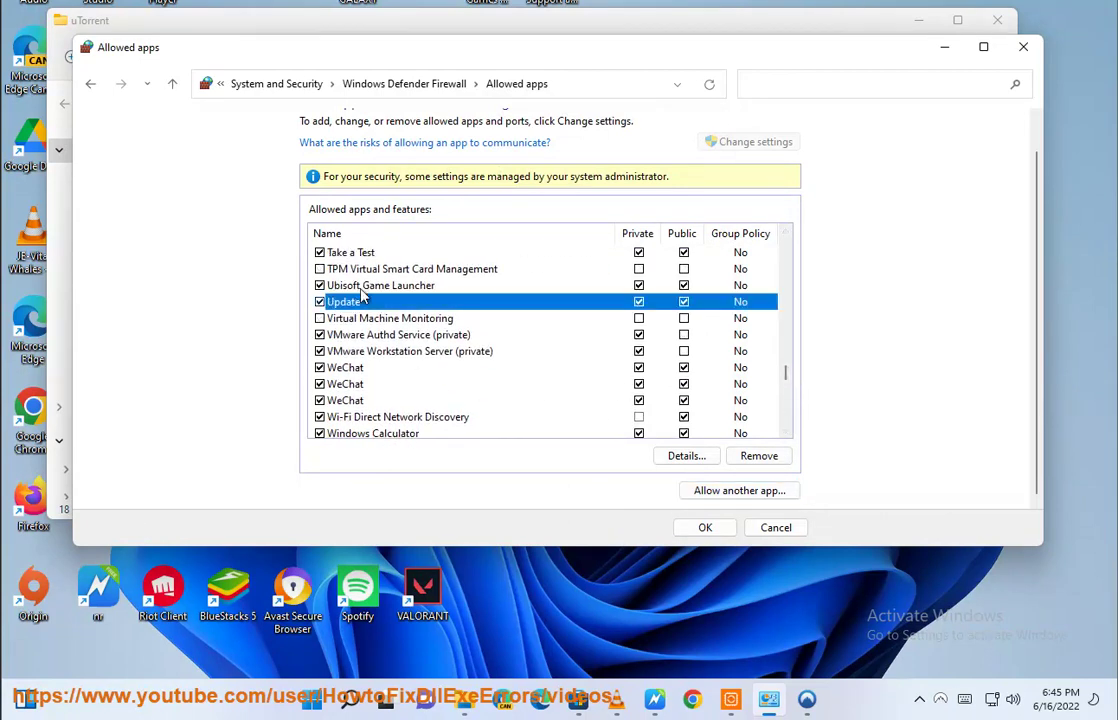
scroll(379, 340, "down", 2)
scroll(379, 360, "up", 5)
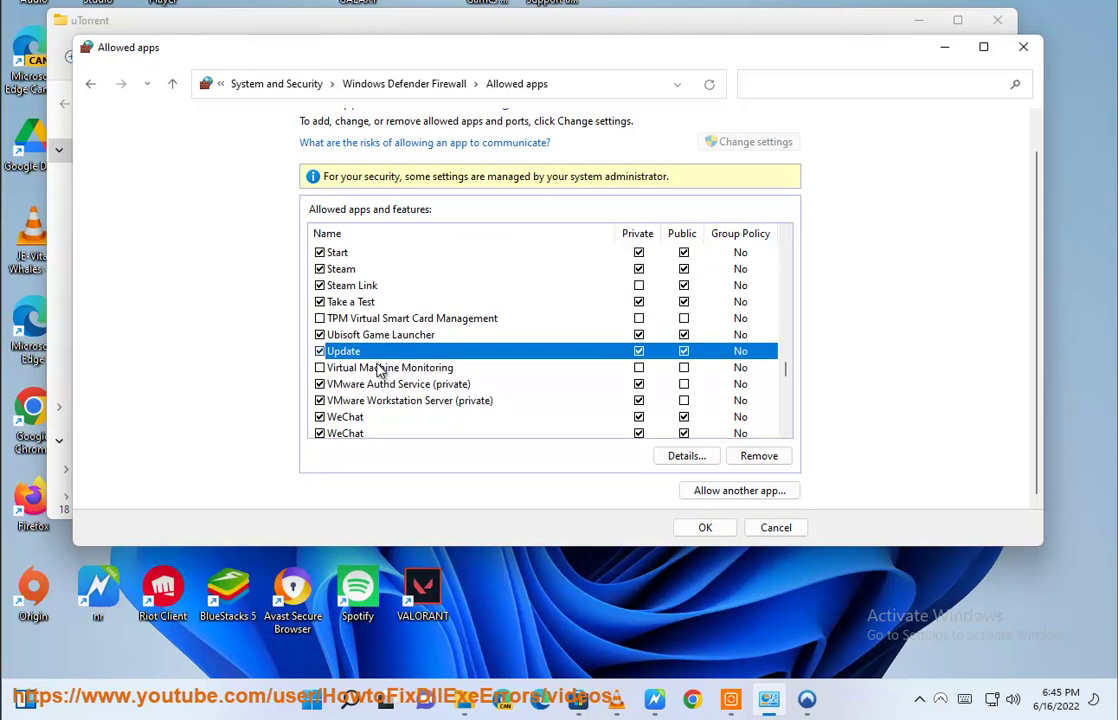
scroll(379, 370, "down", 1)
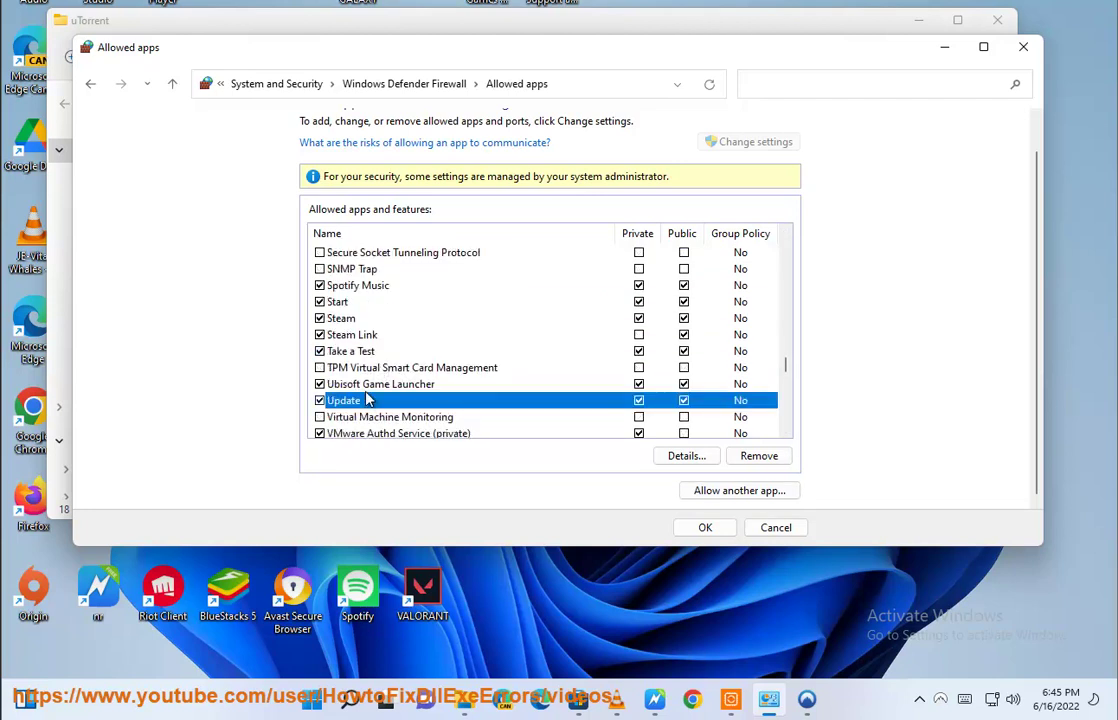
key("Up")
key("Down")
key("Up")
scroll(492, 417, "down", 9)
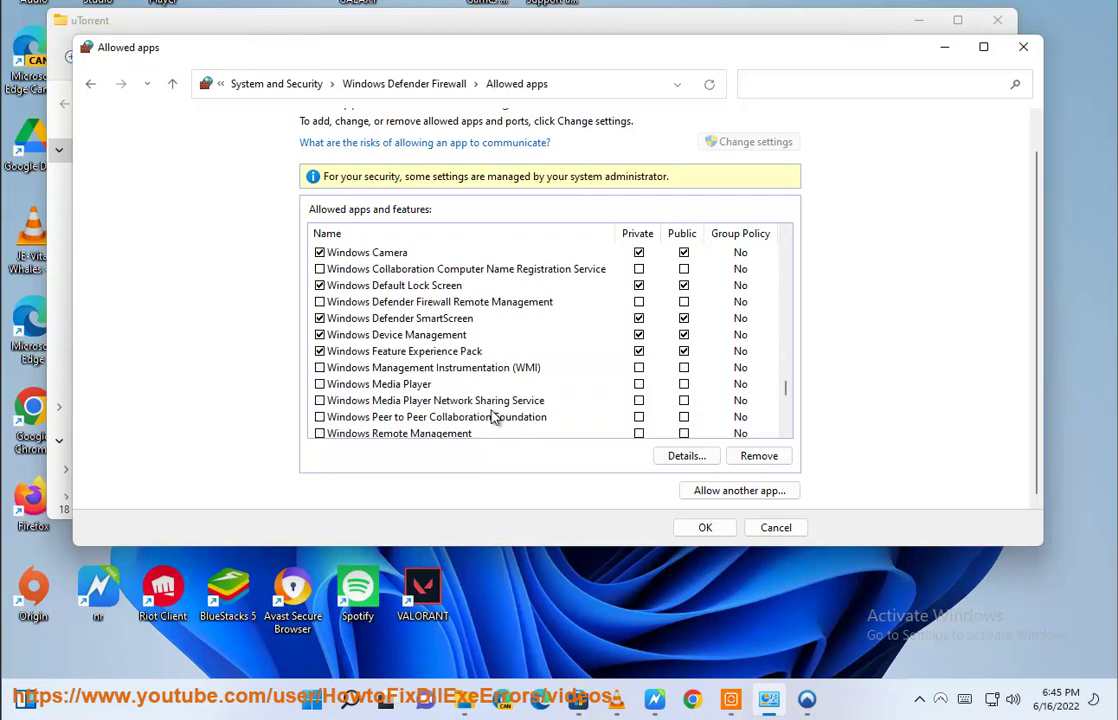
scroll(492, 417, "down", 3)
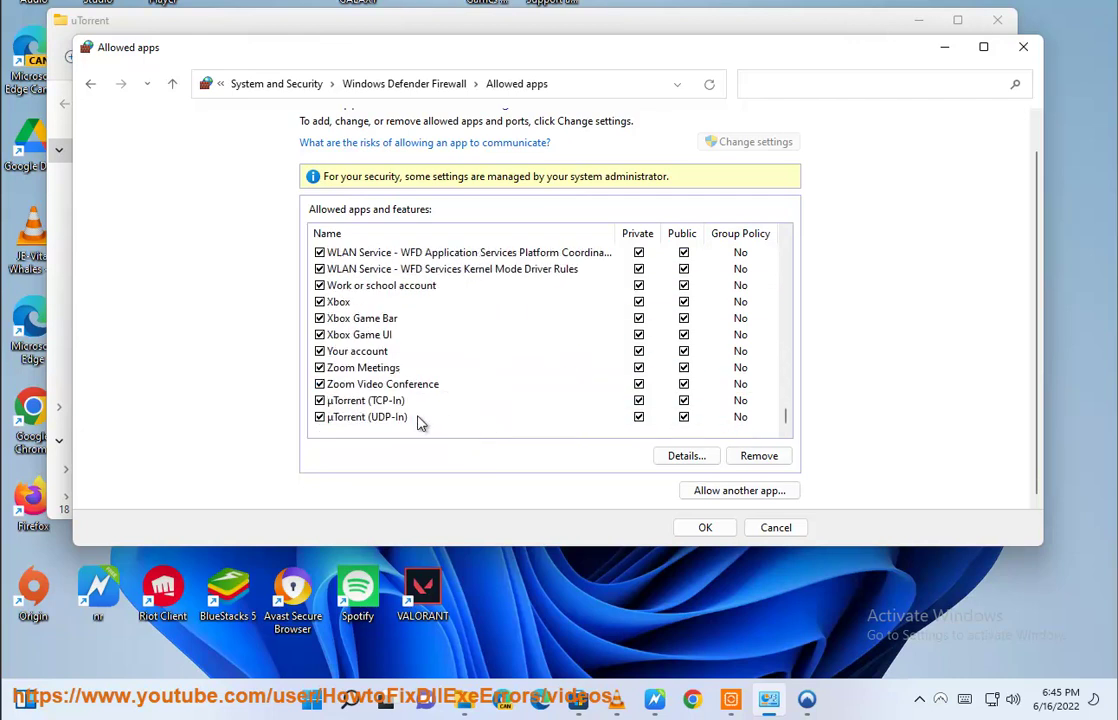
left_click(373, 406)
left_click(374, 416)
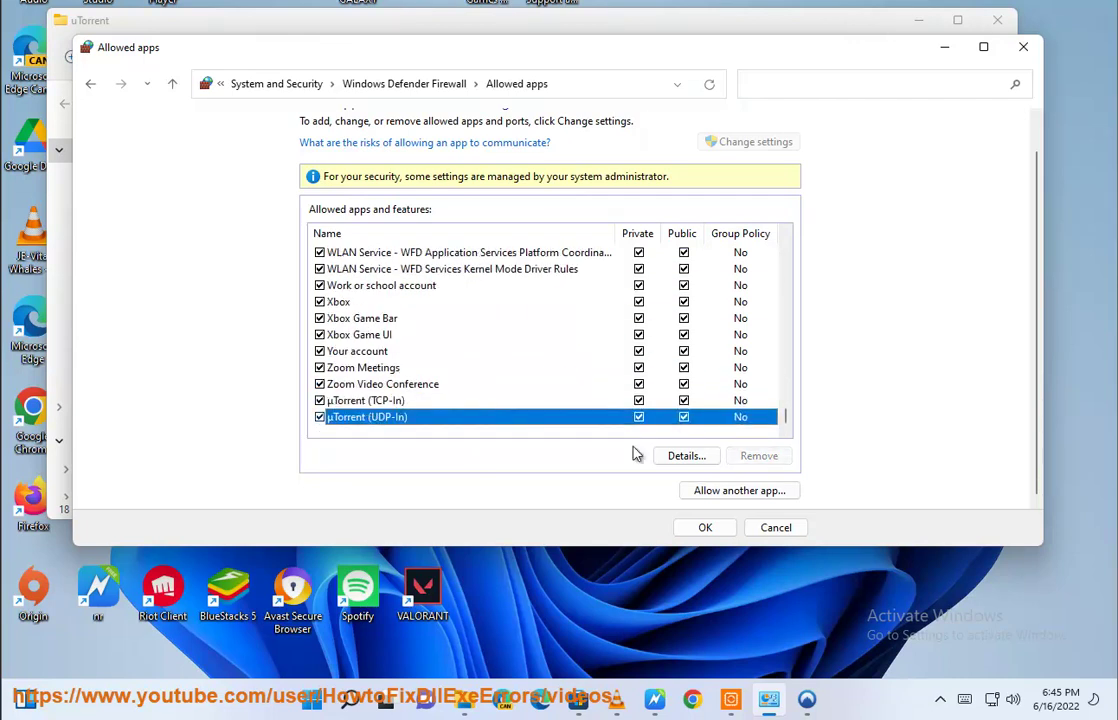
left_click(700, 530)
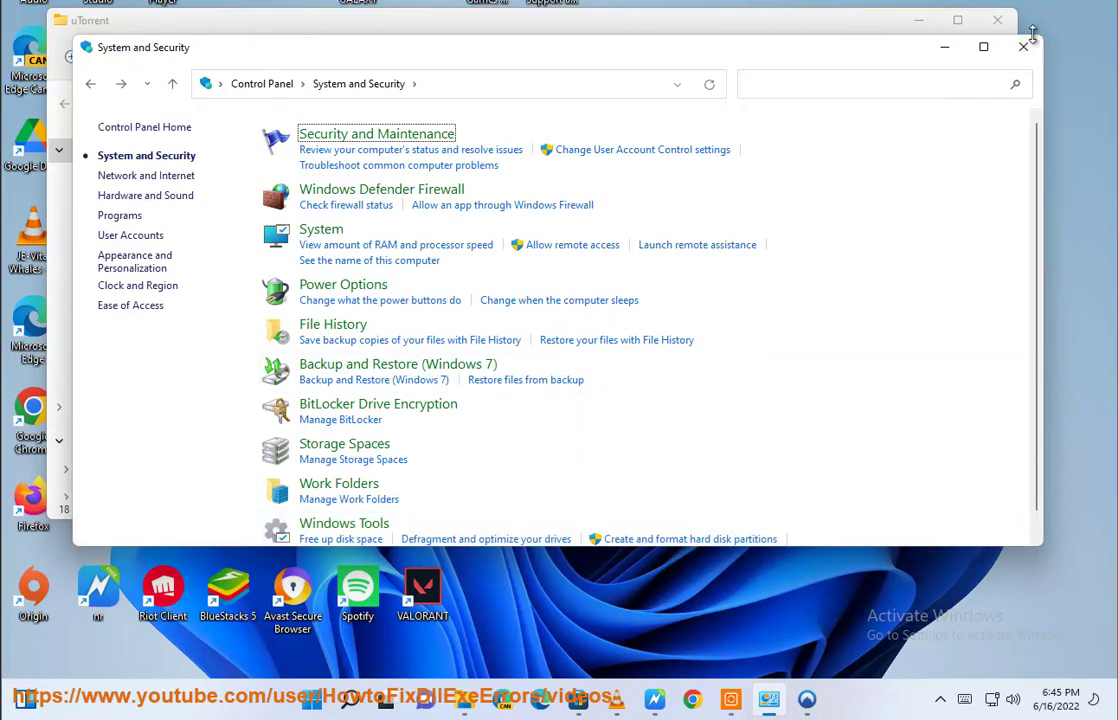
Close the System and Security and uTorrent folder windows, then open and close NordVPN
left_click(1018, 45)
left_click(997, 20)
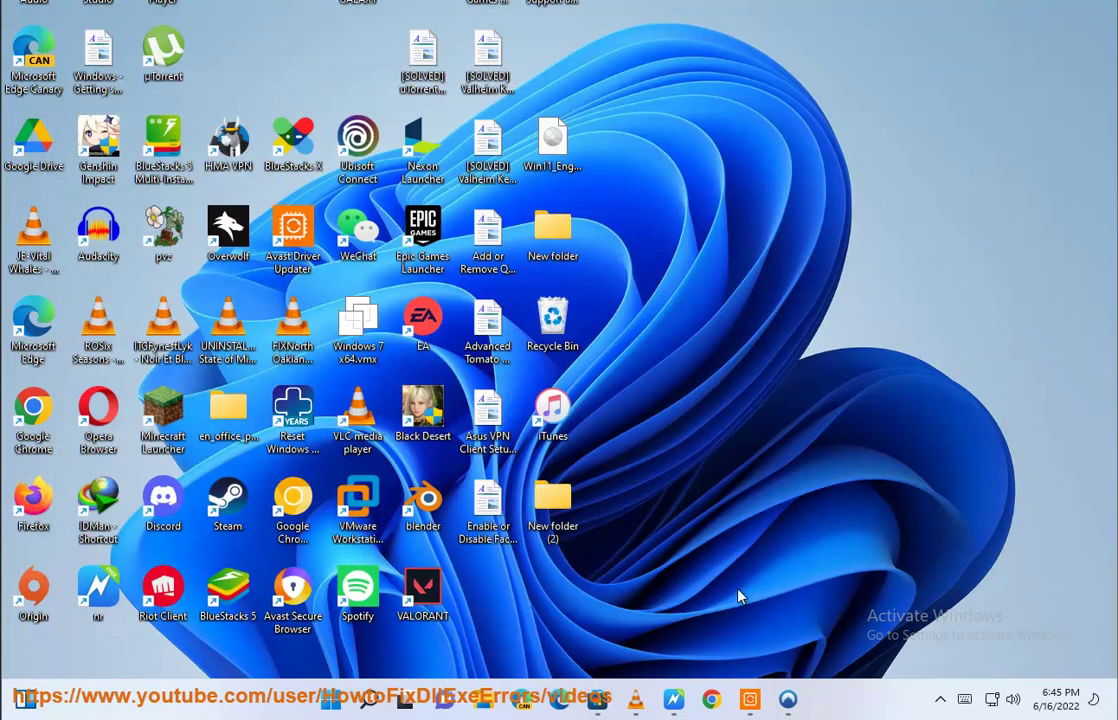
left_click(790, 699)
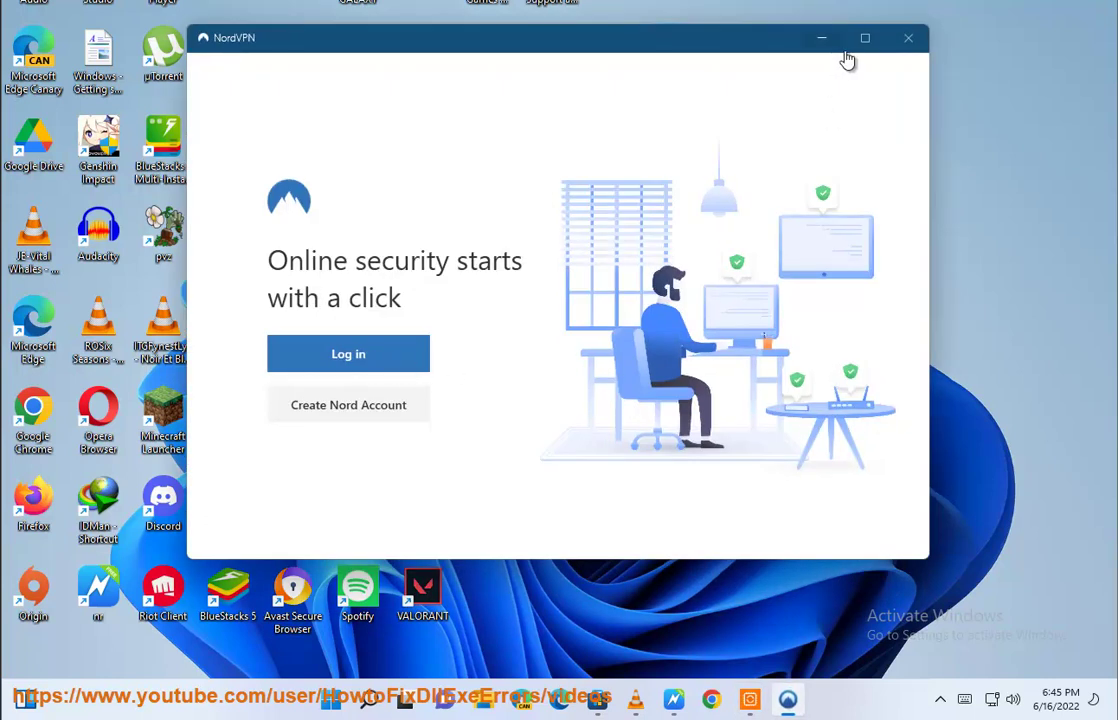
left_click(904, 42)
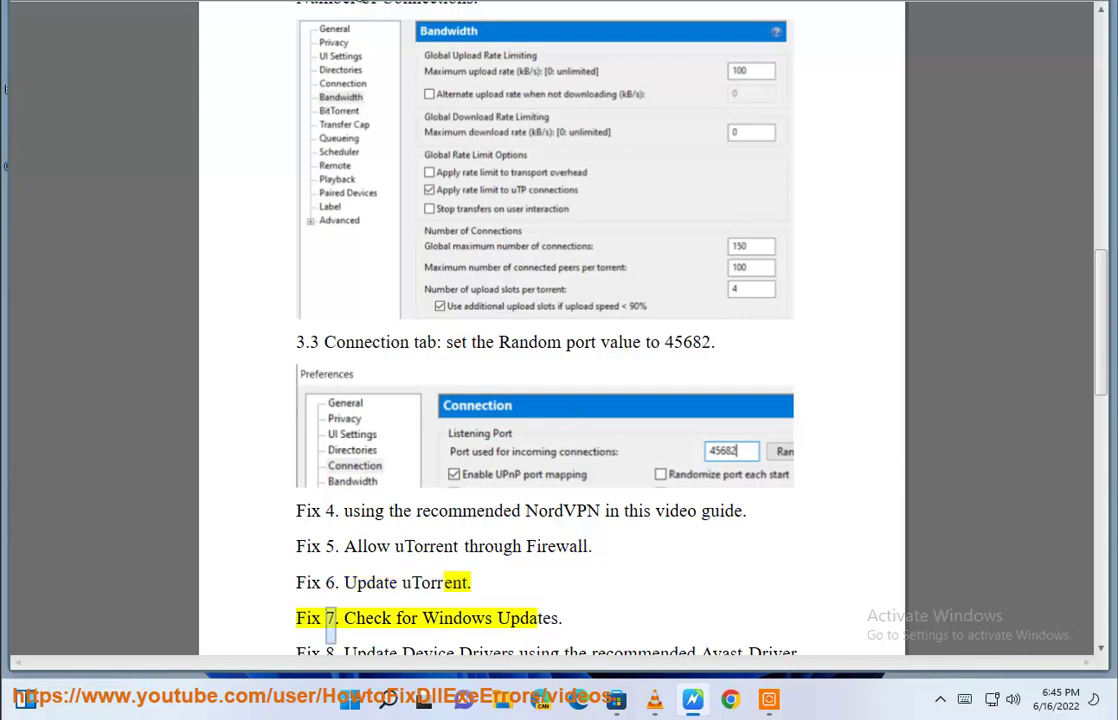
Bring up the uTorrent main window from the hidden notification area icons
left_click(387, 699)
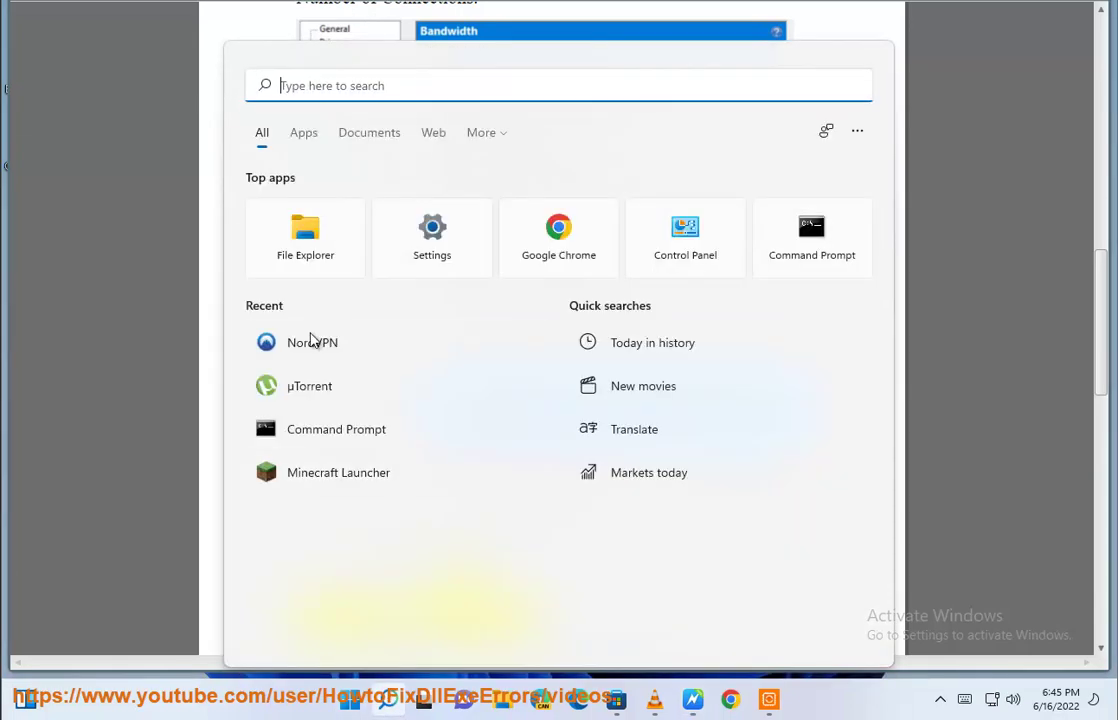
left_click(320, 392)
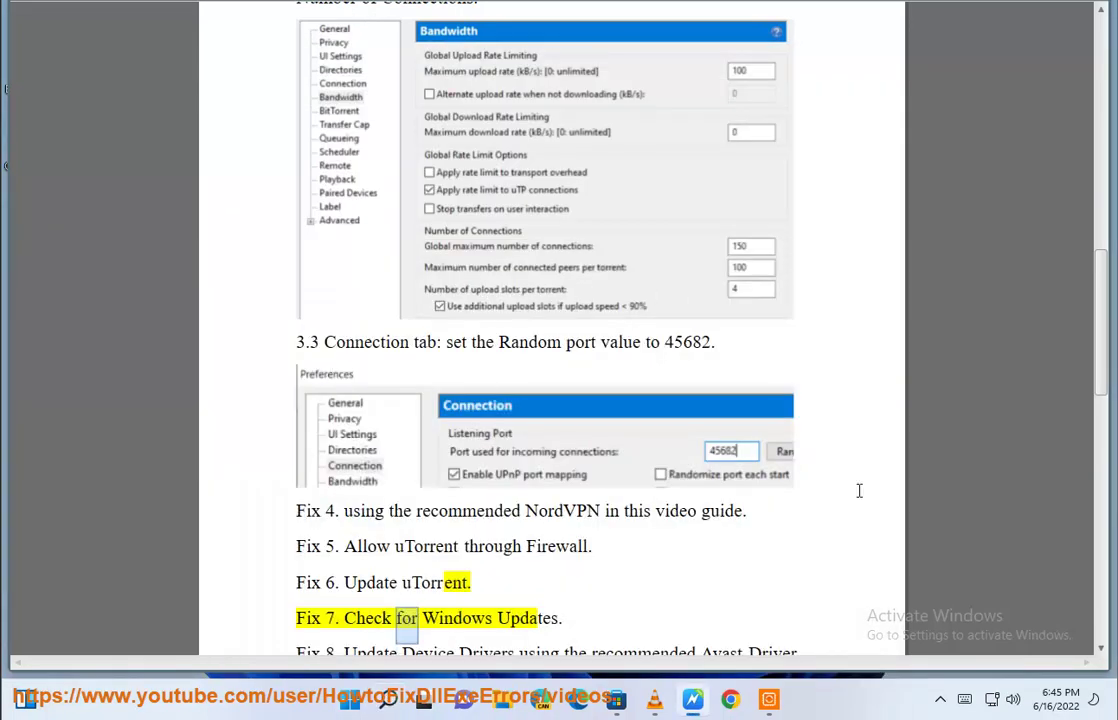
left_click(940, 700)
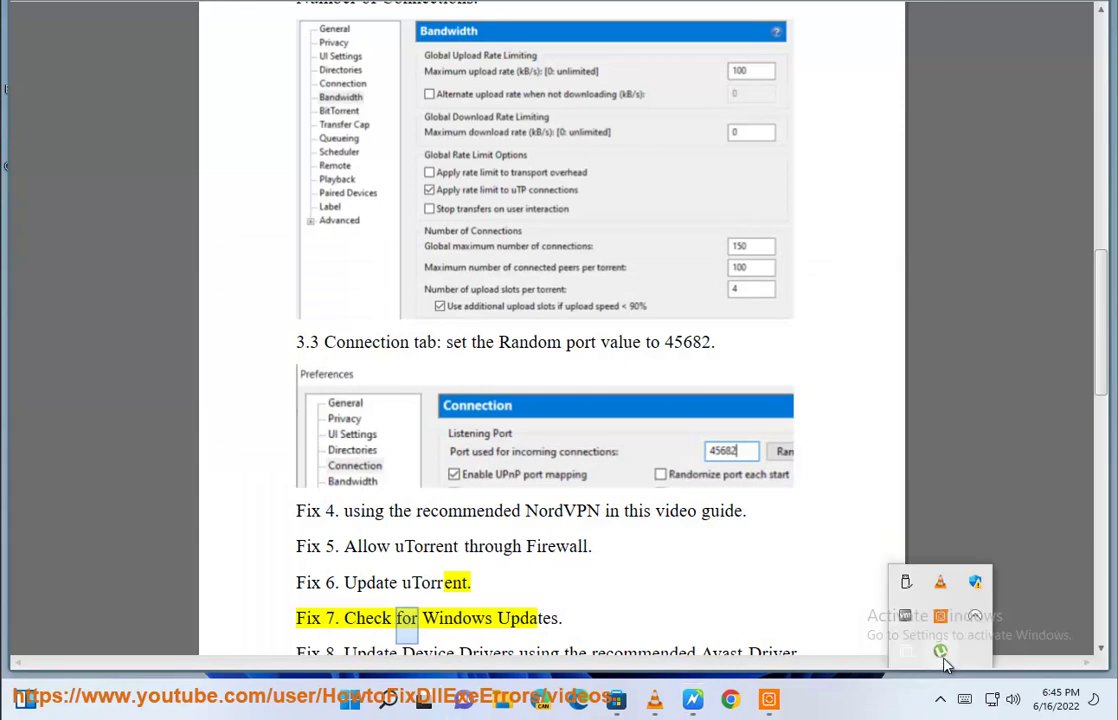
right_click(940, 652)
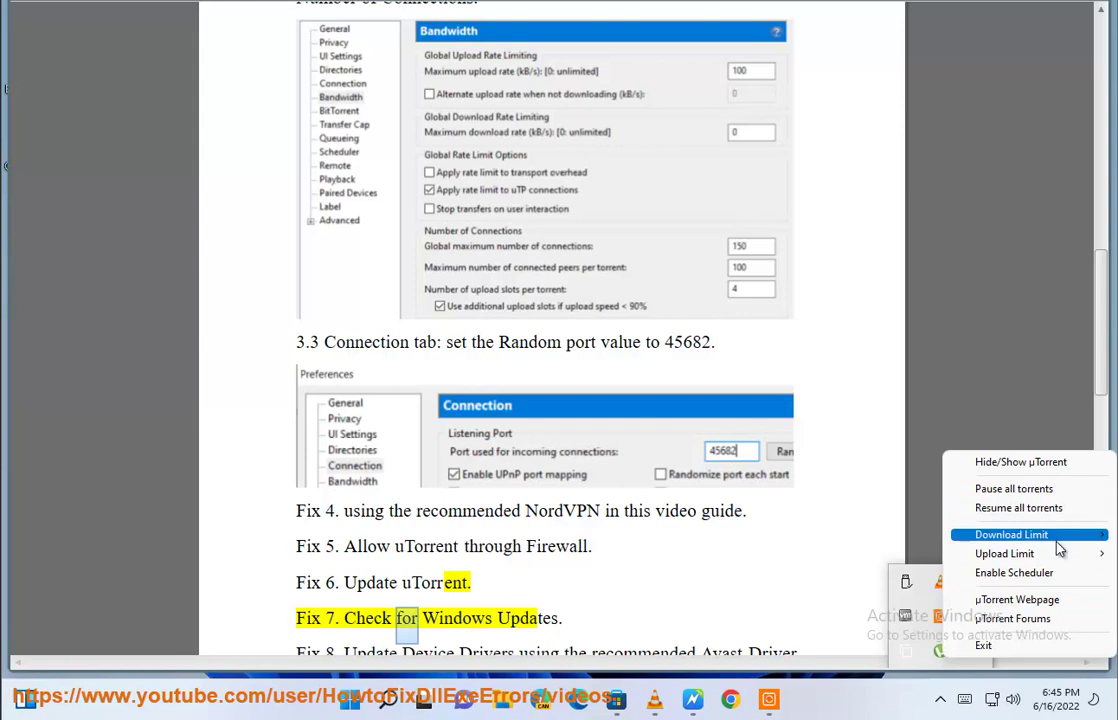
left_click(922, 676)
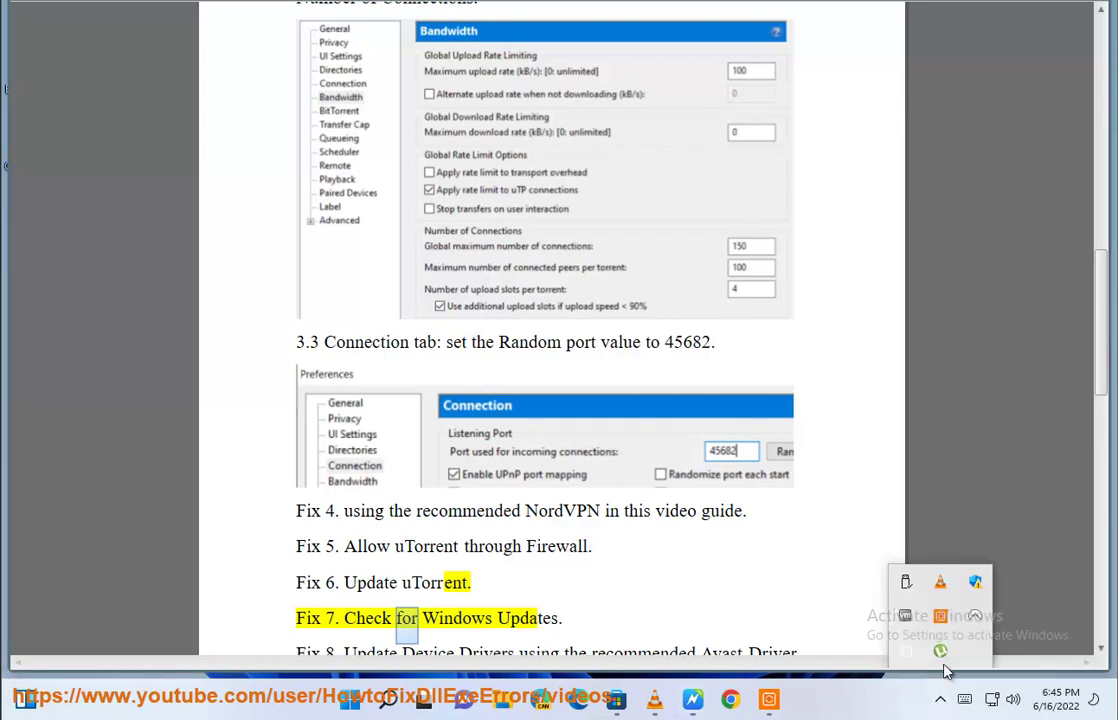
left_click(940, 651)
Run Help > Check for Updates in uTorrent, then minimize it
left_click(108, 78)
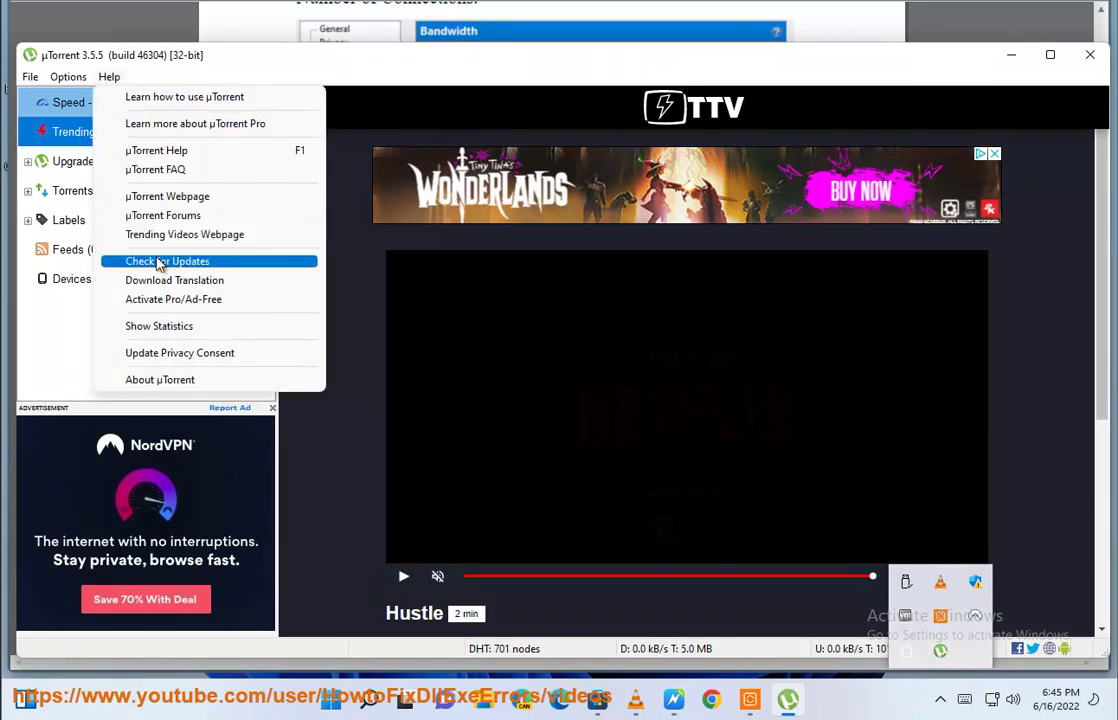
left_click(221, 263)
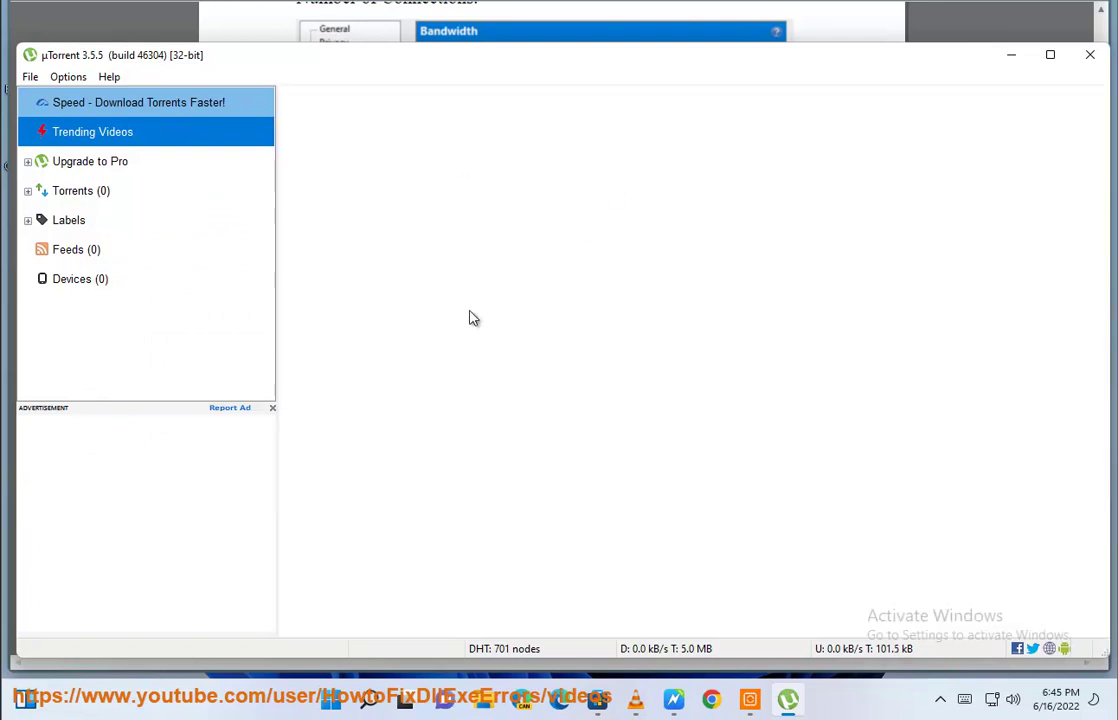
left_click(1011, 58)
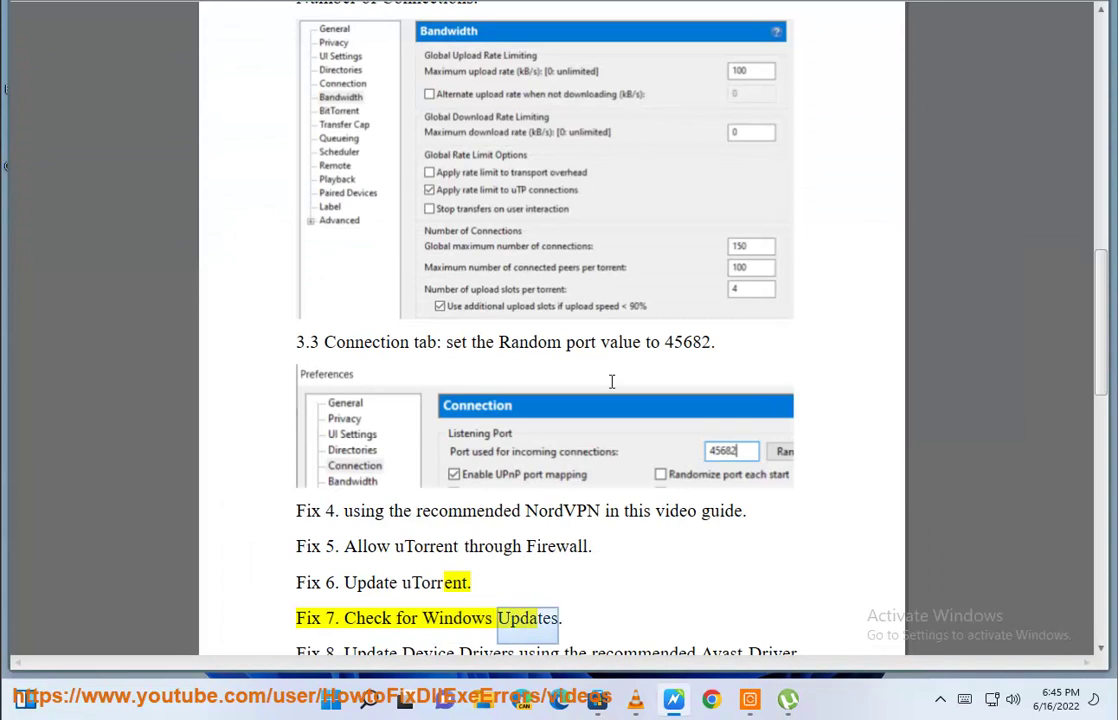
Check for updates in Settings > Windows Update, then run SCAN AGAIN from Avast's Home screen
left_click(383, 703)
left_click(437, 237)
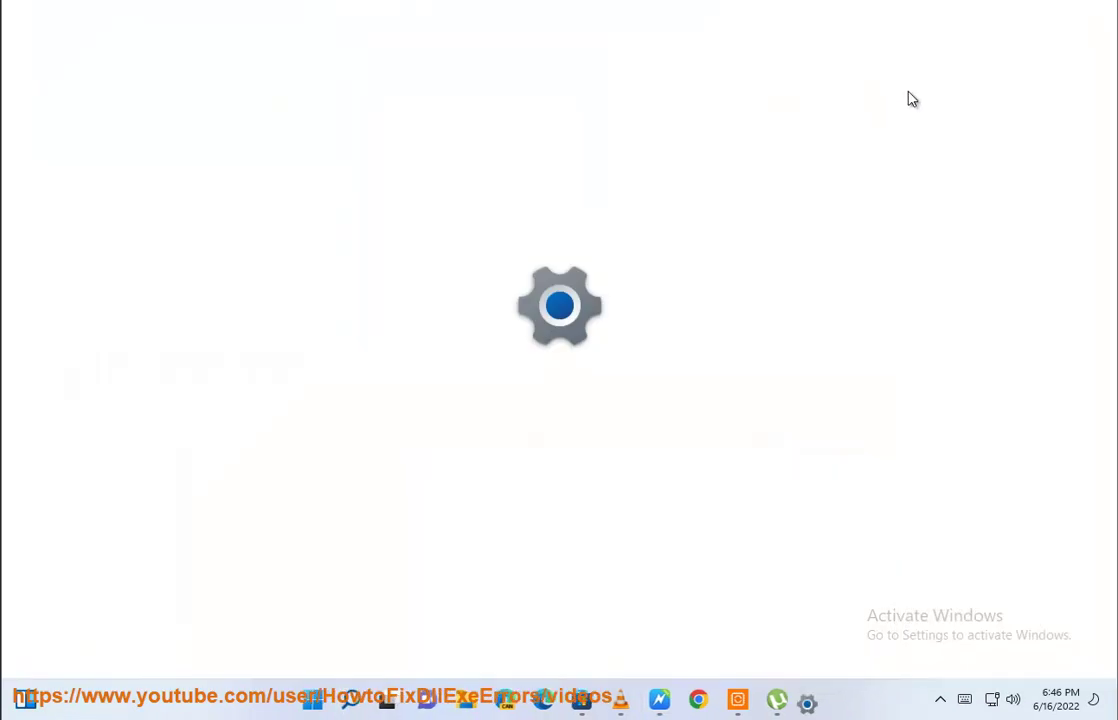
left_click(946, 82)
left_click(1045, 84)
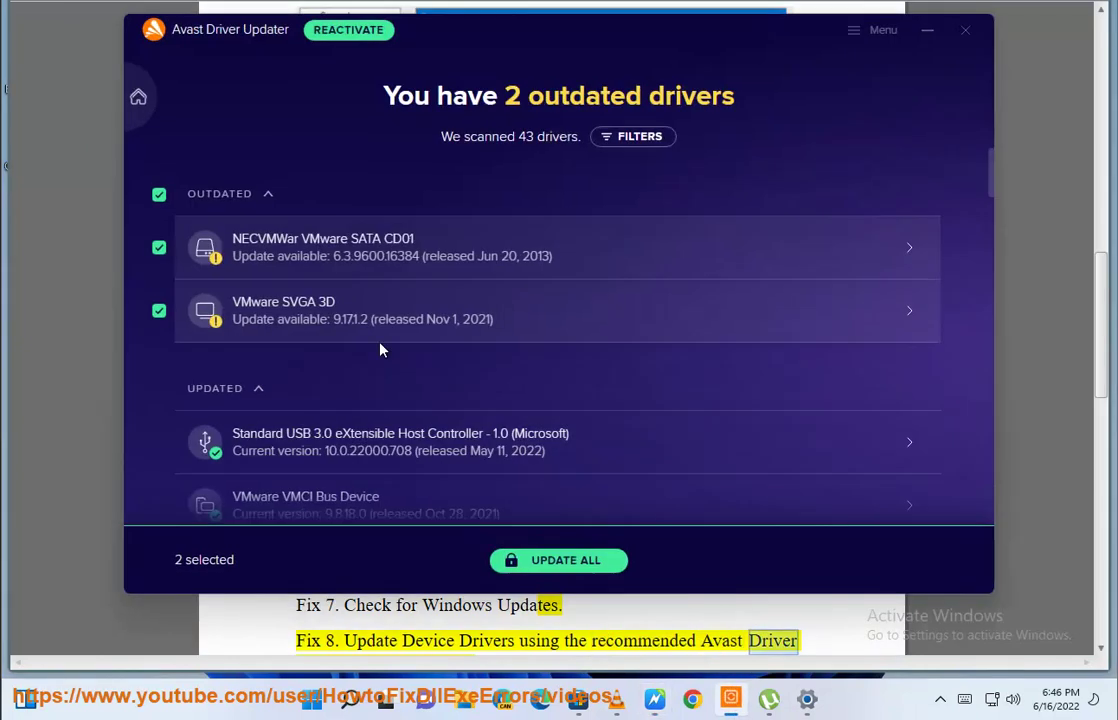
left_click(138, 94)
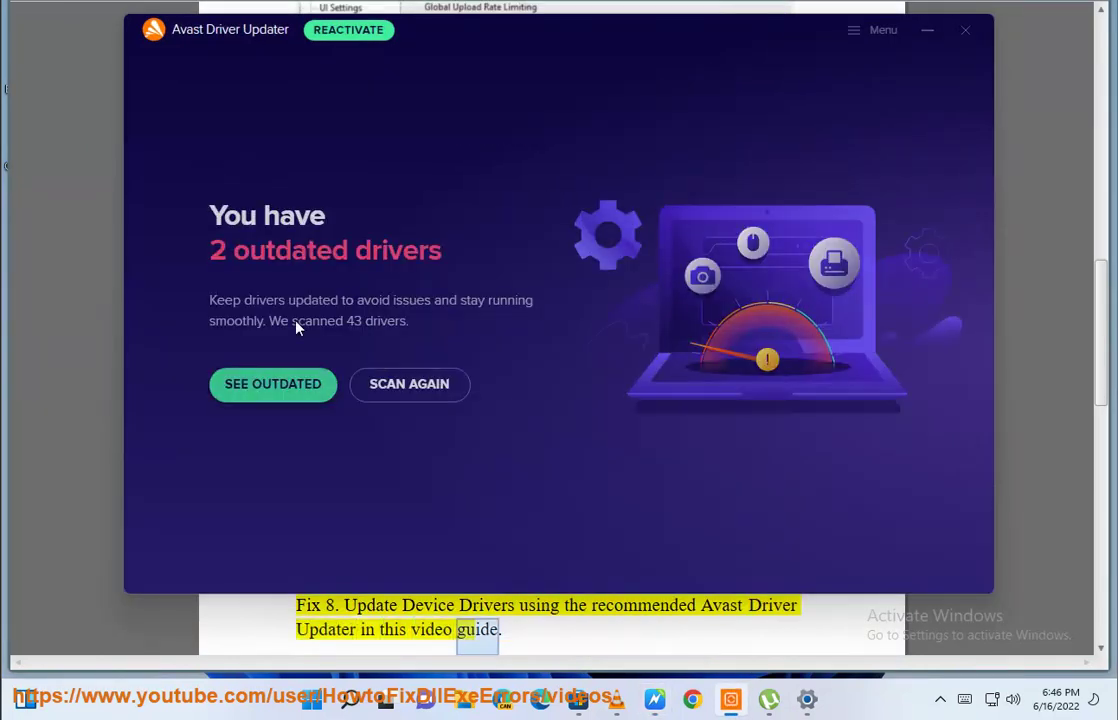
left_click(413, 390)
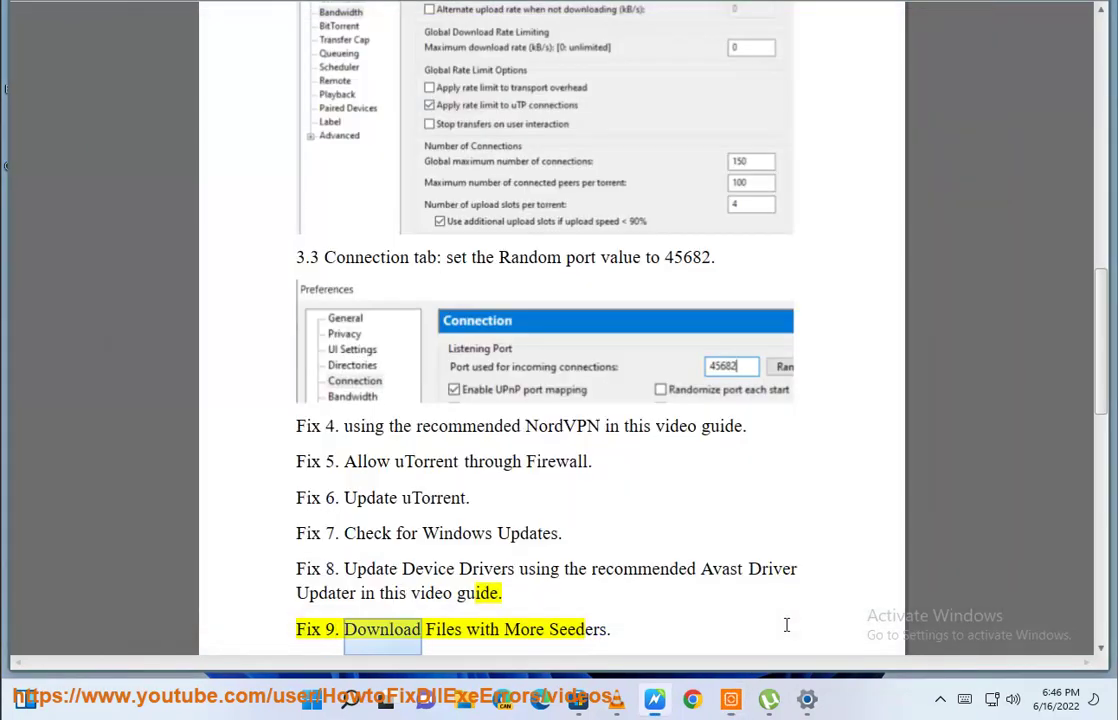
Scroll the guide to Fix 10 and dismiss uTorrent's 'no new version available' message
scroll(757, 608, "down", 4)
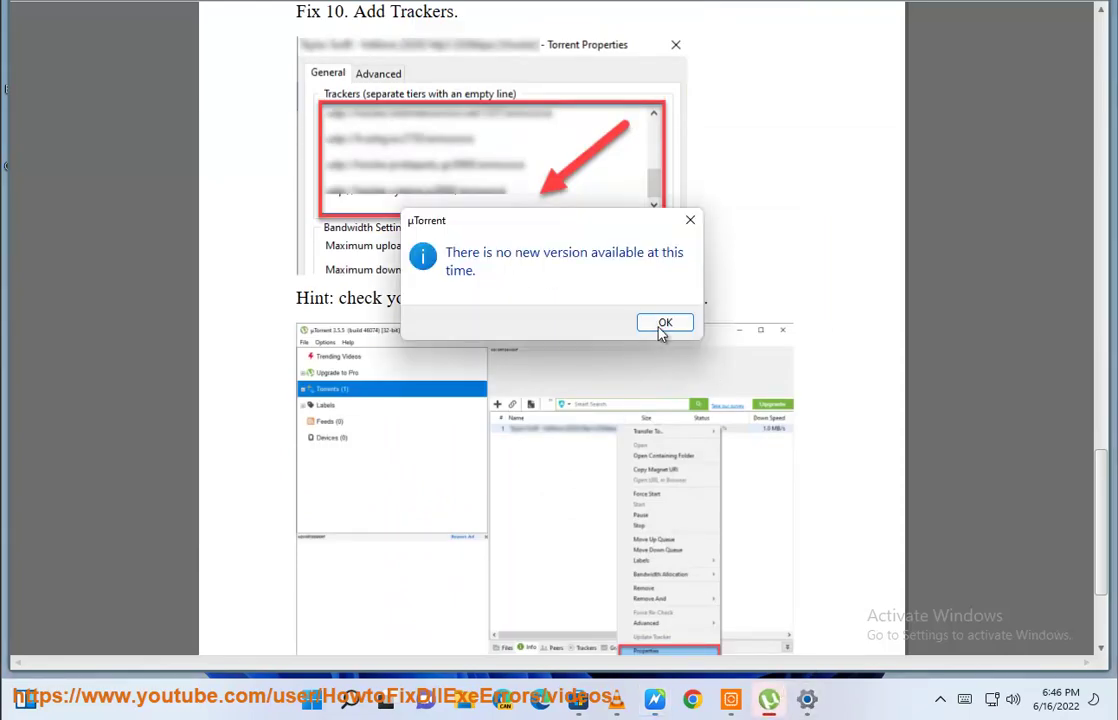
left_click(656, 329)
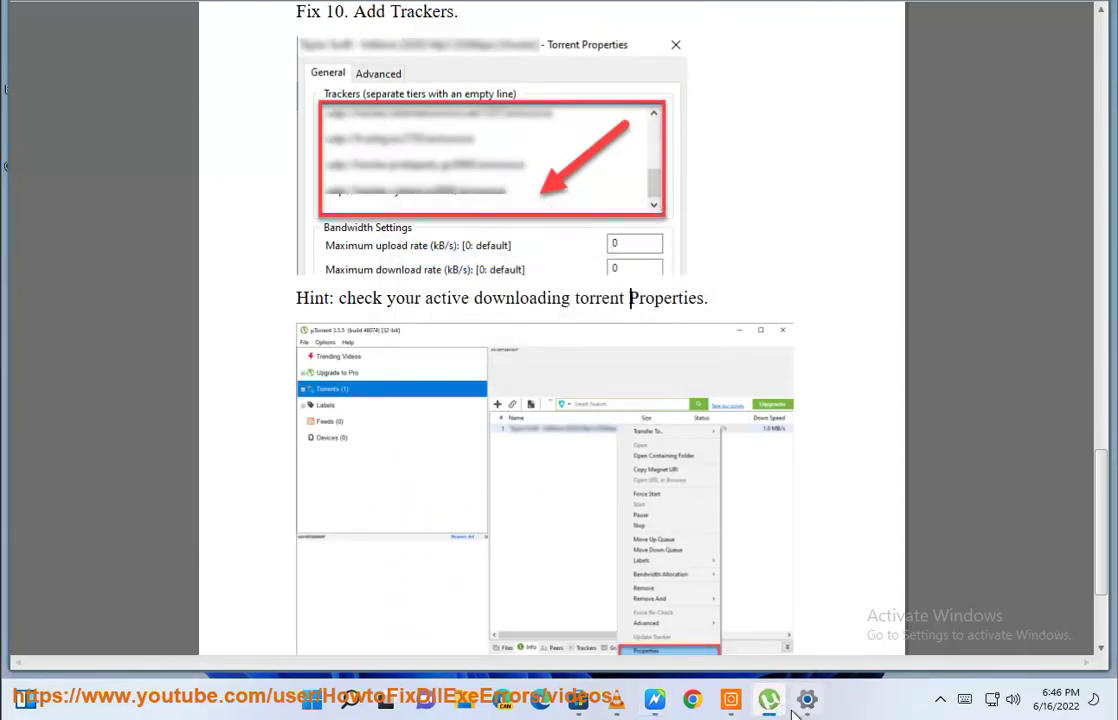